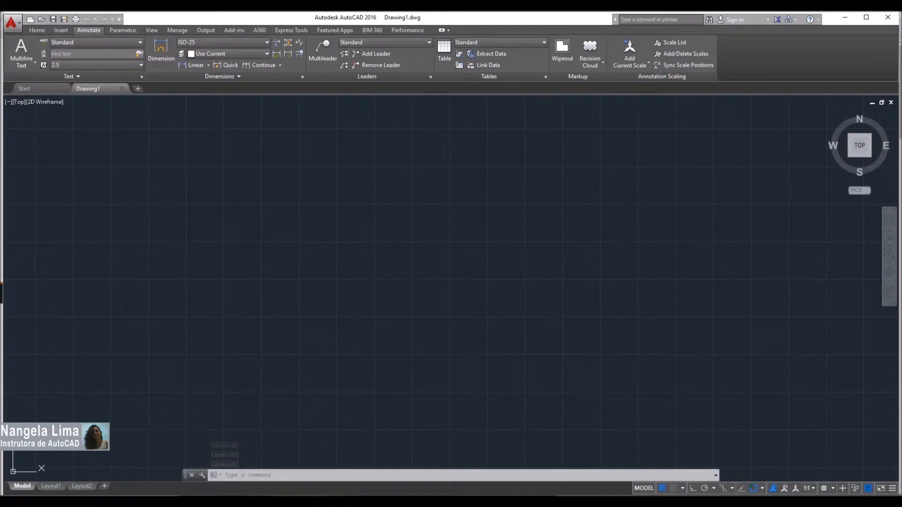
Open the Object Snap settings, review the active snap modes, and close them without changing any
{"action": "mouse_move", "coordinate": [310, 502]}
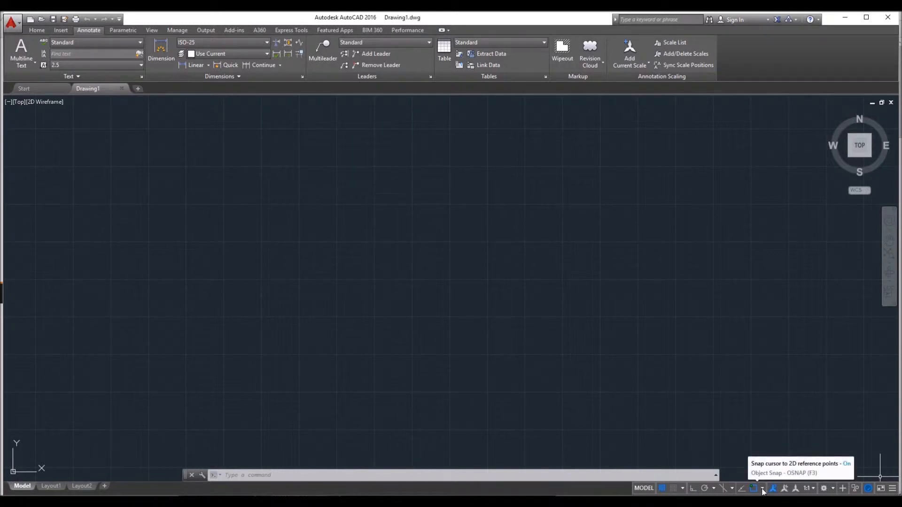
{"action": "left_click", "coordinate": [763, 489]}
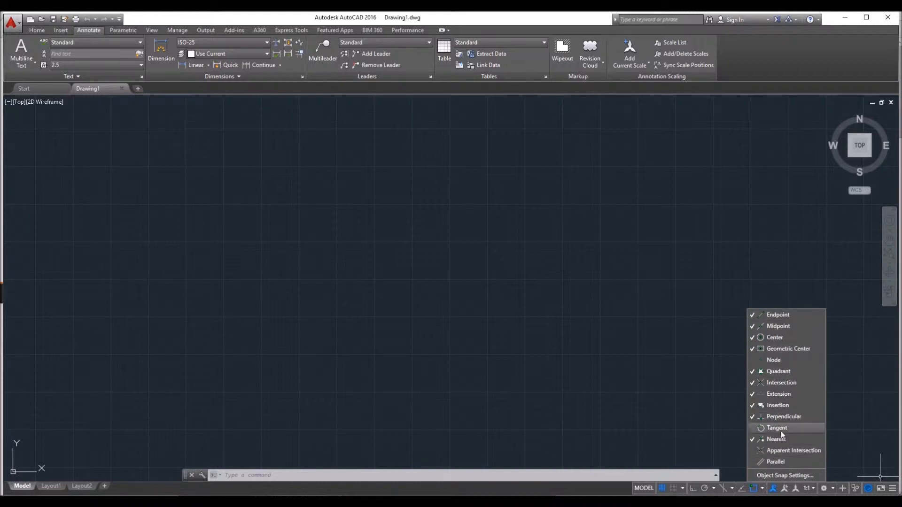
{"action": "left_click", "coordinate": [773, 478]}
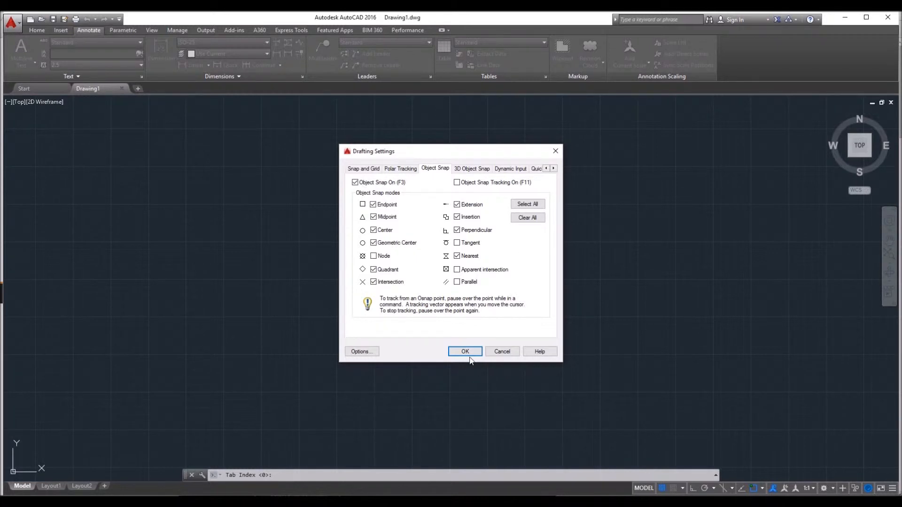
{"action": "left_click", "coordinate": [467, 352]}
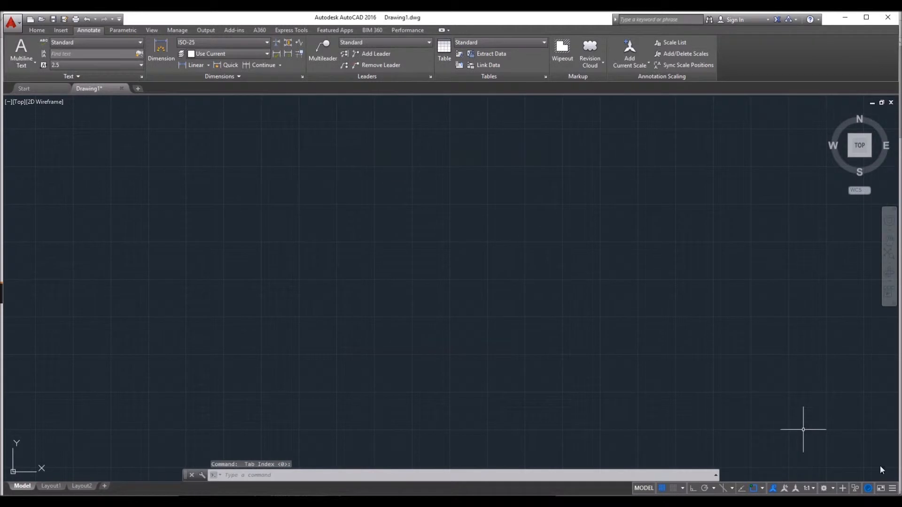
Turn object snap off and draw a single horizontal line across the middle of the drawing area with Ortho on
{"action": "left_click", "coordinate": [754, 489]}
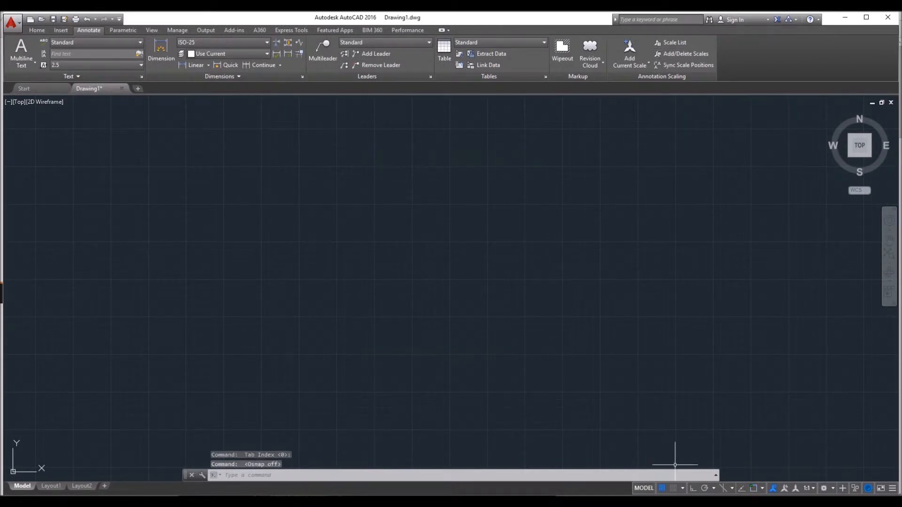
{"action": "left_click", "coordinate": [36, 29]}
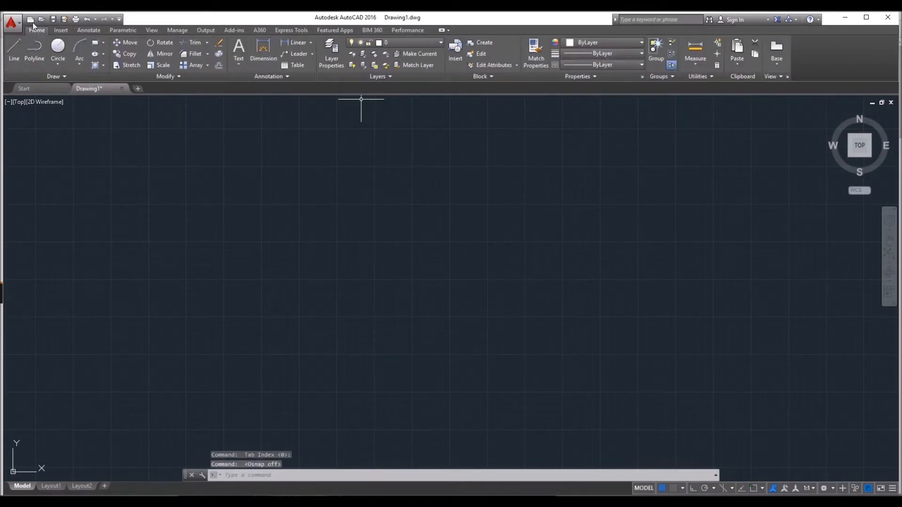
{"action": "left_click", "coordinate": [15, 49]}
{"action": "left_click", "coordinate": [334, 259]}
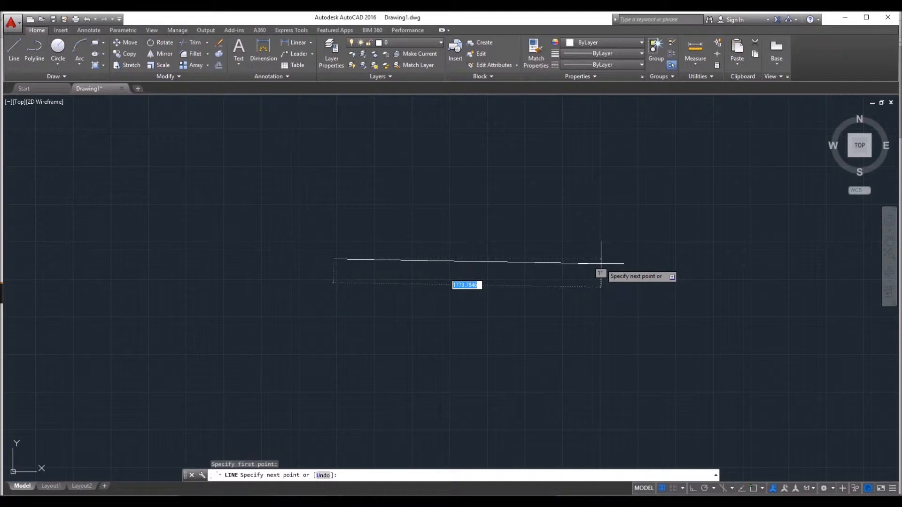
{"action": "key", "text": "F8"}
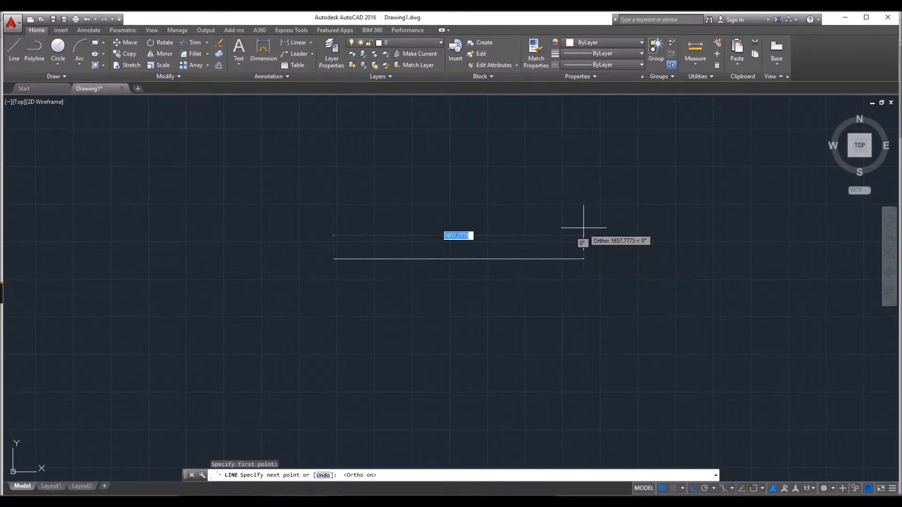
{"action": "left_click", "coordinate": [570, 268]}
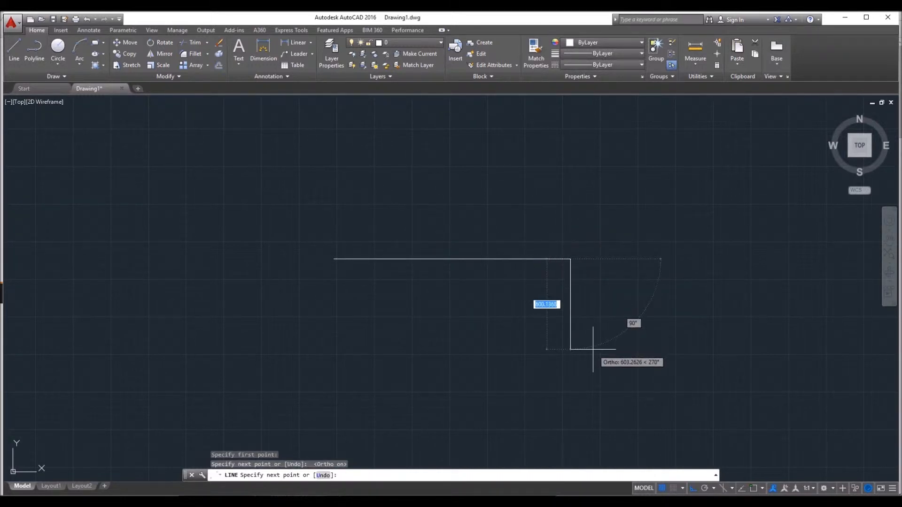
{"action": "key", "text": "Escape"}
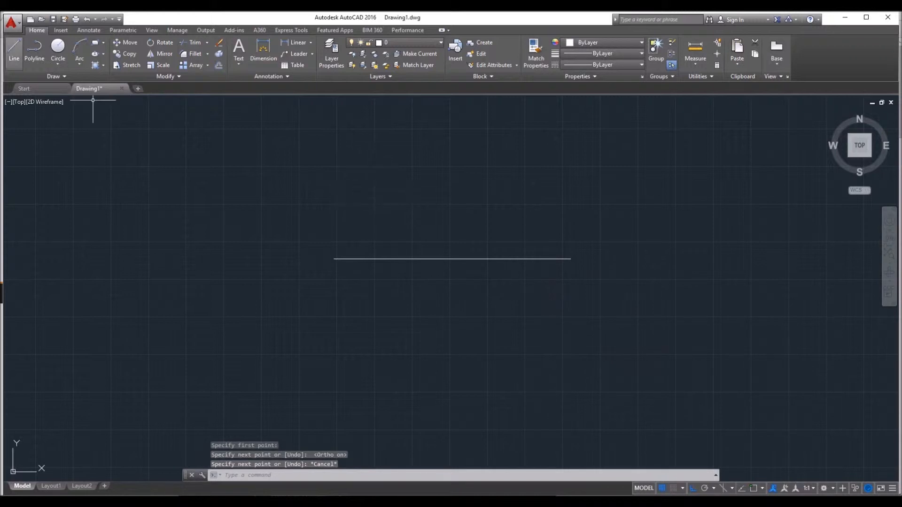
Draw a vertical line downward from near the horizontal line's right end, placing its start by eye without object snap
{"action": "left_click", "coordinate": [15, 54]}
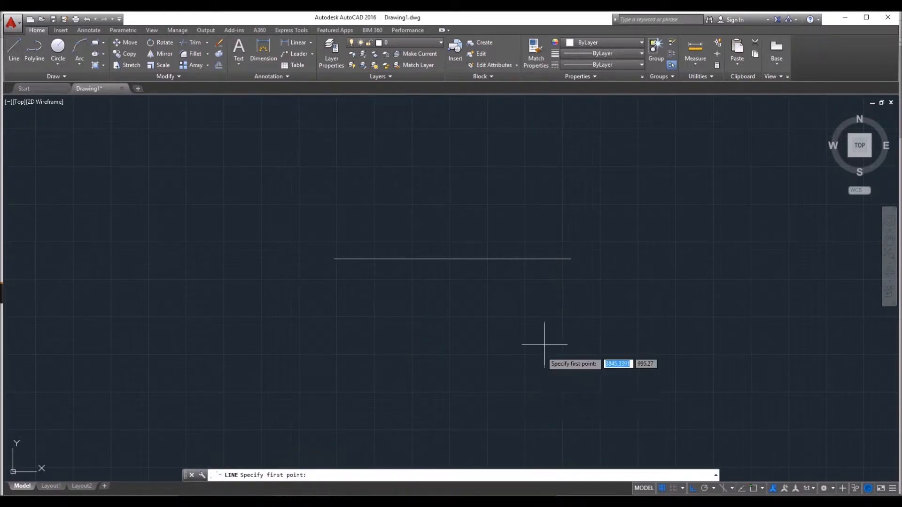
{"action": "middle_click_drag", "start_coordinate": [547, 341], "coordinate": [484, 315]}
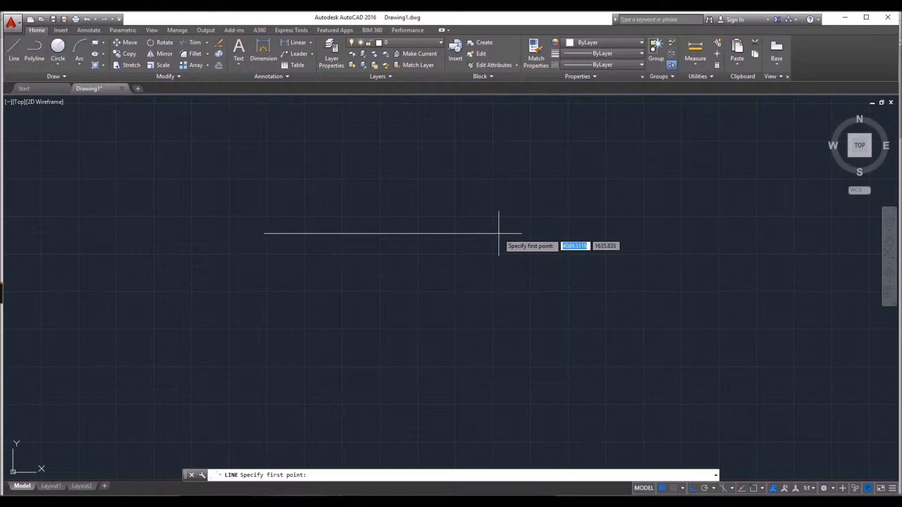
{"action": "left_click", "coordinate": [499, 233]}
{"action": "left_click", "coordinate": [493, 331]}
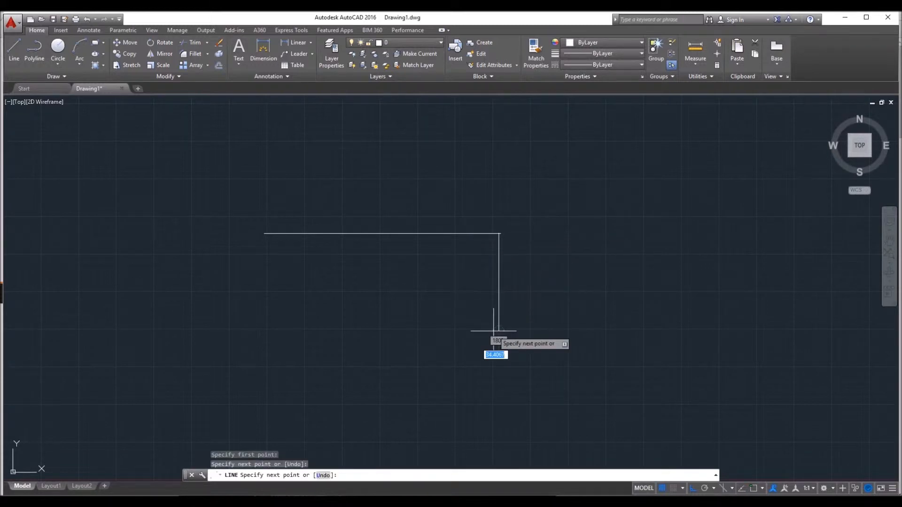
{"action": "key", "text": "Escape"}
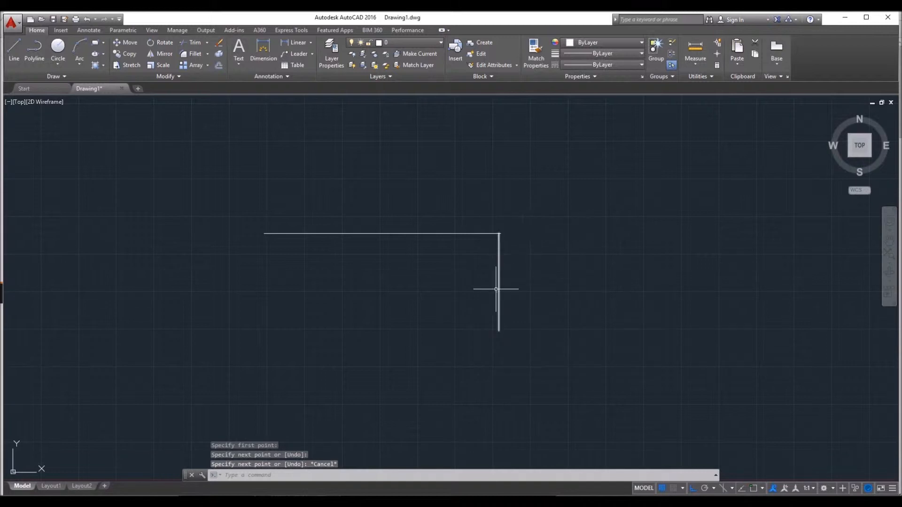
Examine the junction of the two lines up close and delete the vertical line
{"action": "scroll", "coordinate": [500, 232], "scroll_direction": "up", "scroll_amount": 5}
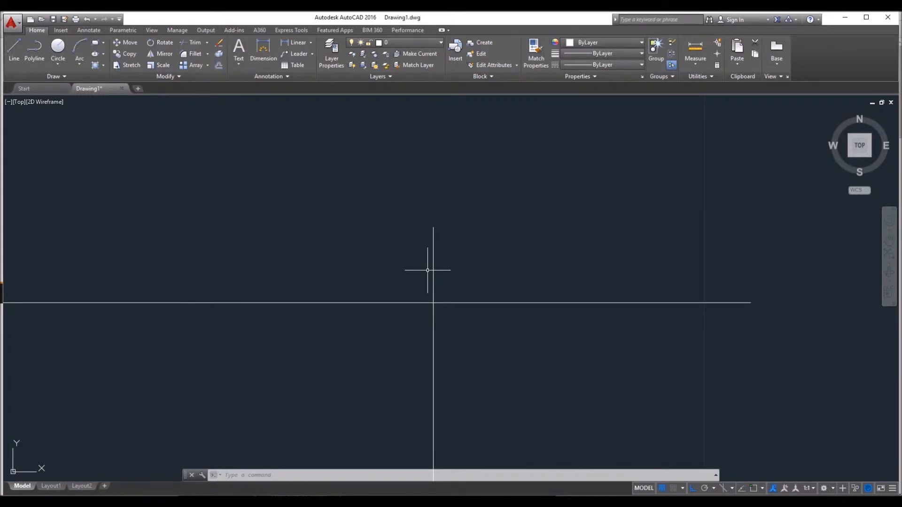
{"action": "left_click", "coordinate": [465, 348]}
{"action": "left_click", "coordinate": [375, 333]}
{"action": "key", "text": "Delete"}
{"action": "mouse_move", "coordinate": [376, 333]}
{"action": "middle_mouse_down"}
{"action": "mouse_move", "coordinate": [431, 250]}
{"action": "mouse_move", "coordinate": [381, 239]}
{"action": "mouse_move", "coordinate": [328, 272]}
{"action": "mouse_move", "coordinate": [345, 267]}
{"action": "middle_mouse_up"}
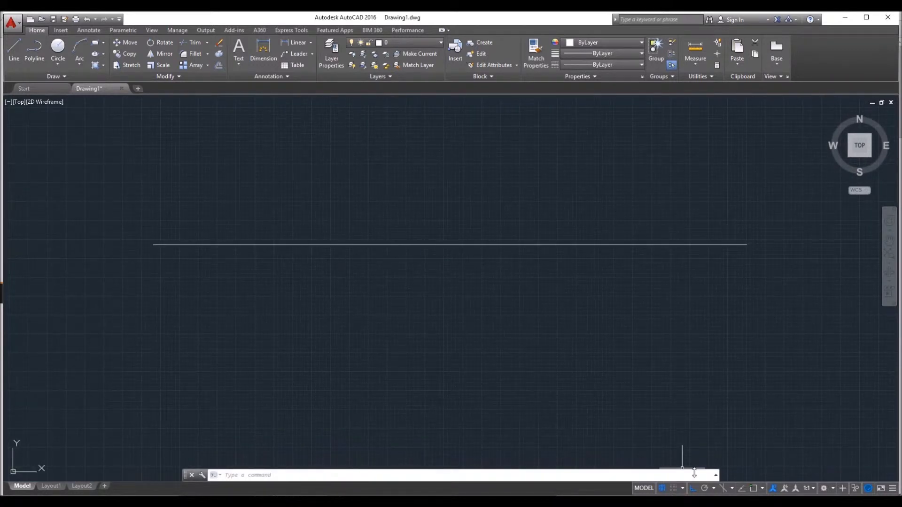
Turn object snap on and review the active modes in the Object Snap settings, leaving them without changes
{"action": "left_click", "coordinate": [753, 488]}
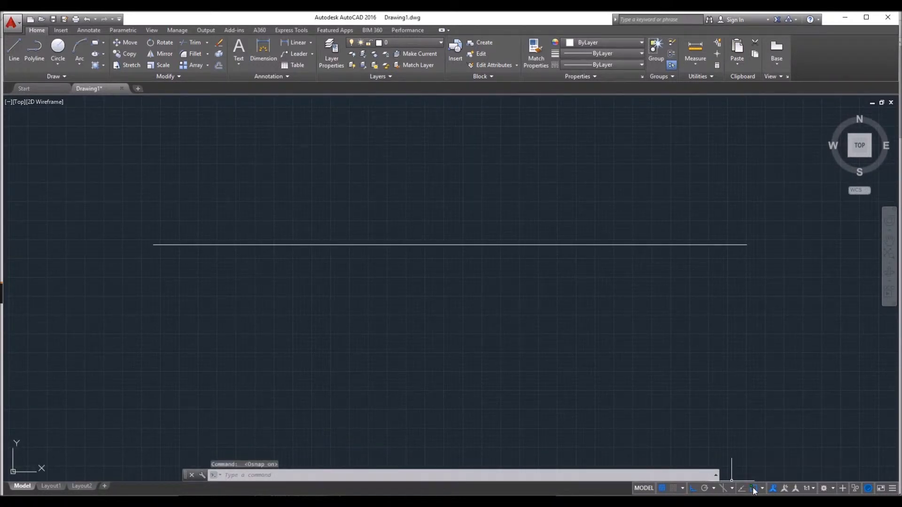
{"action": "left_click", "coordinate": [763, 489]}
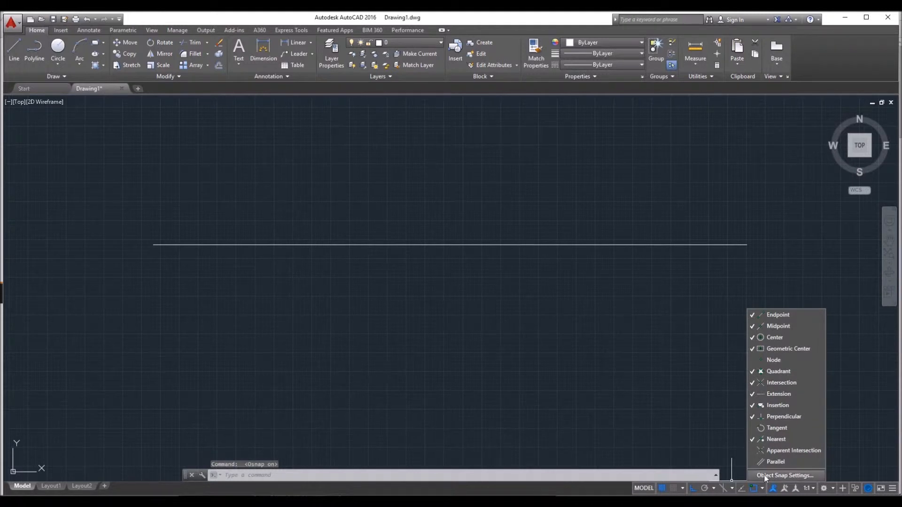
{"action": "left_click", "coordinate": [770, 474]}
{"action": "left_click_drag", "start_coordinate": [402, 156], "coordinate": [378, 128]}
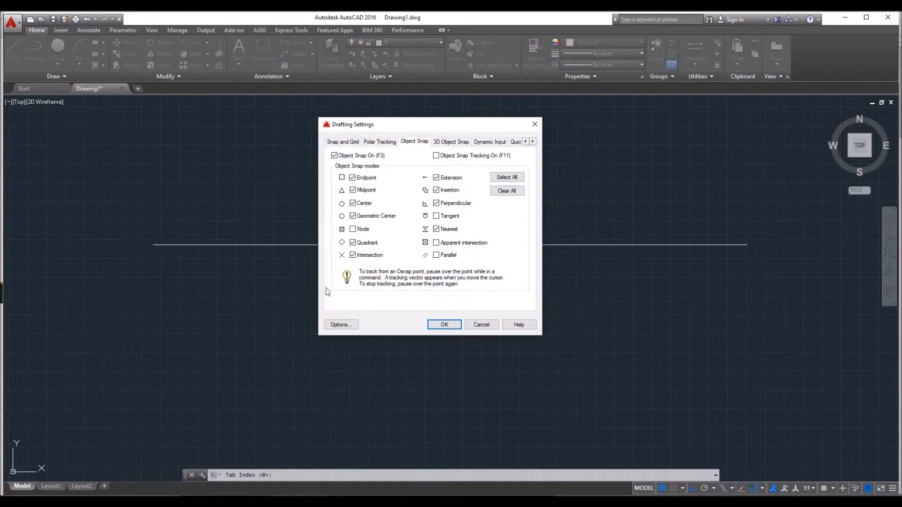
{"action": "left_click", "coordinate": [481, 325]}
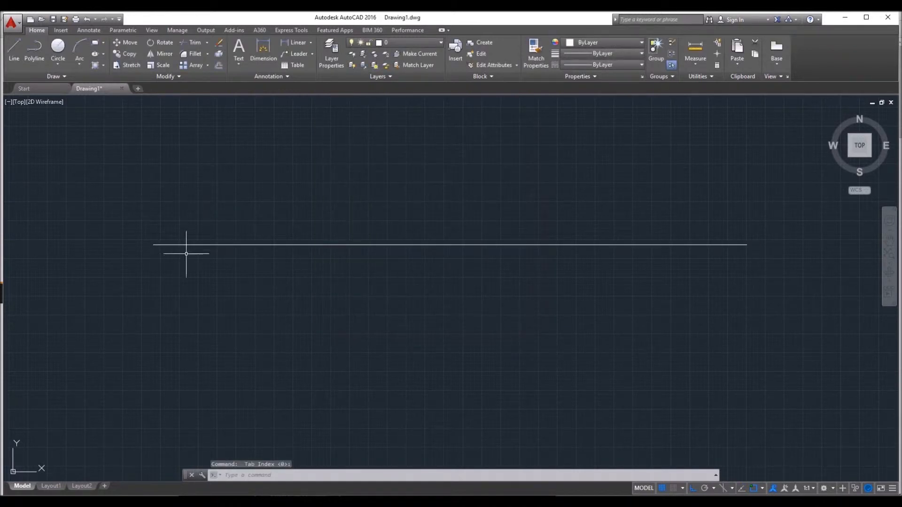
Draw a vertical line downward from the horizontal line's left endpoint using the Endpoint snap
{"action": "left_click", "coordinate": [14, 49]}
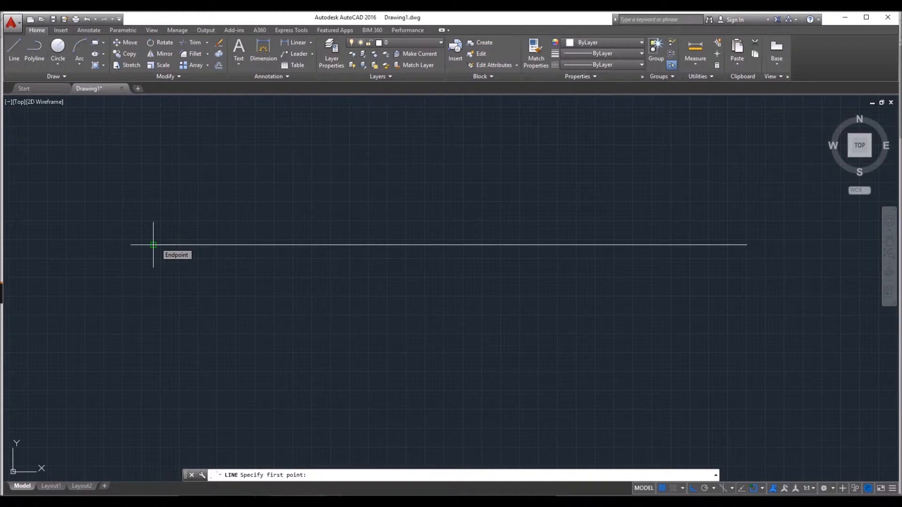
{"action": "left_click", "coordinate": [153, 245]}
{"action": "left_click", "coordinate": [151, 427]}
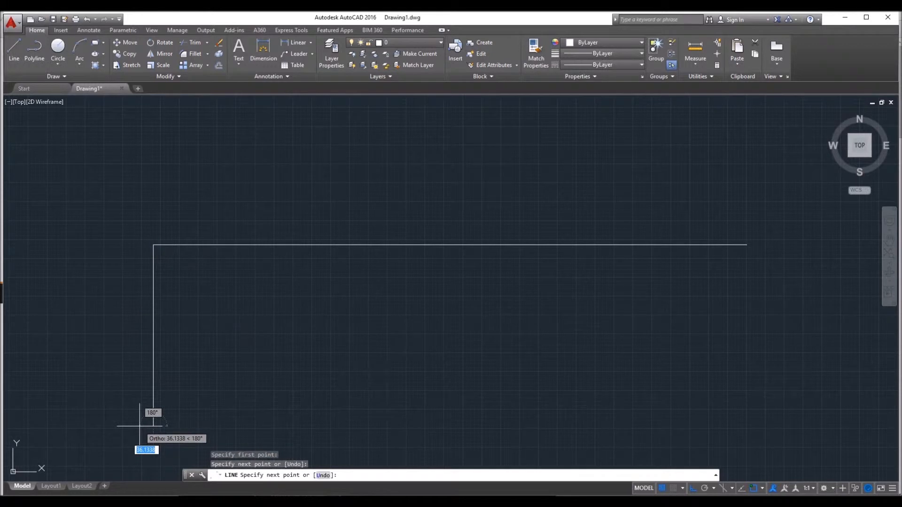
{"action": "key", "text": "Escape"}
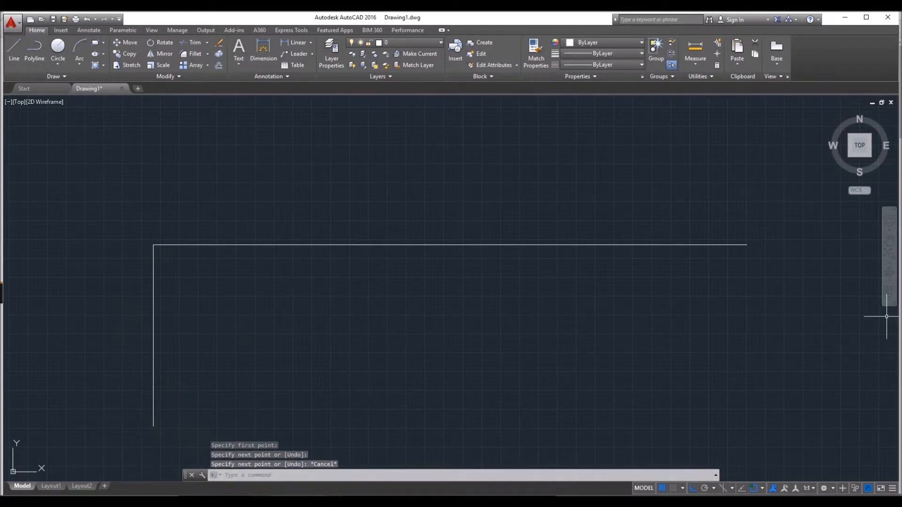
Check the Midpoint mode among the object snaps and draw a vertical line downward from the horizontal line's midpoint
{"action": "left_click", "coordinate": [762, 489]}
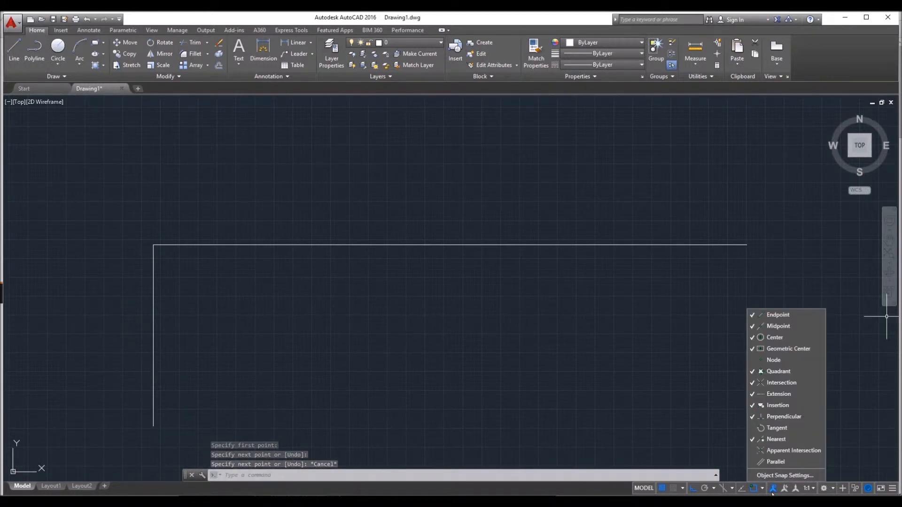
{"action": "left_click", "coordinate": [797, 327]}
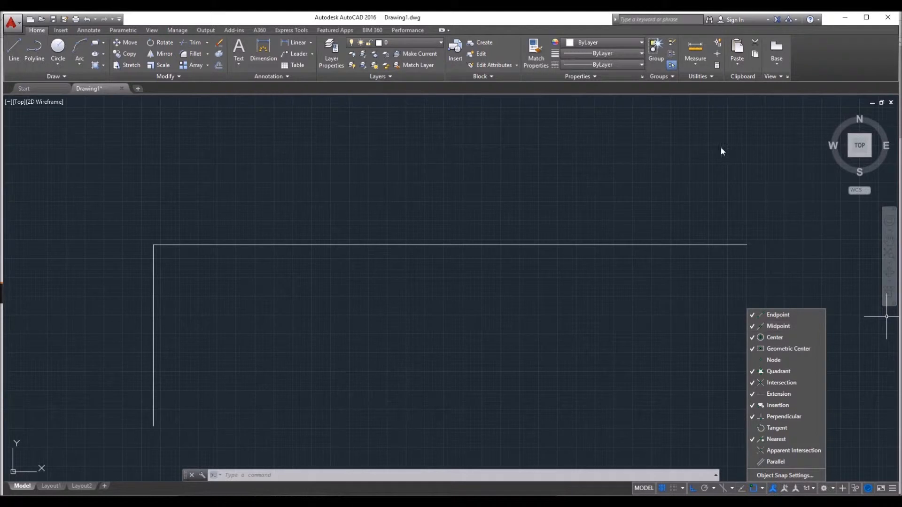
{"action": "left_click", "coordinate": [14, 49]}
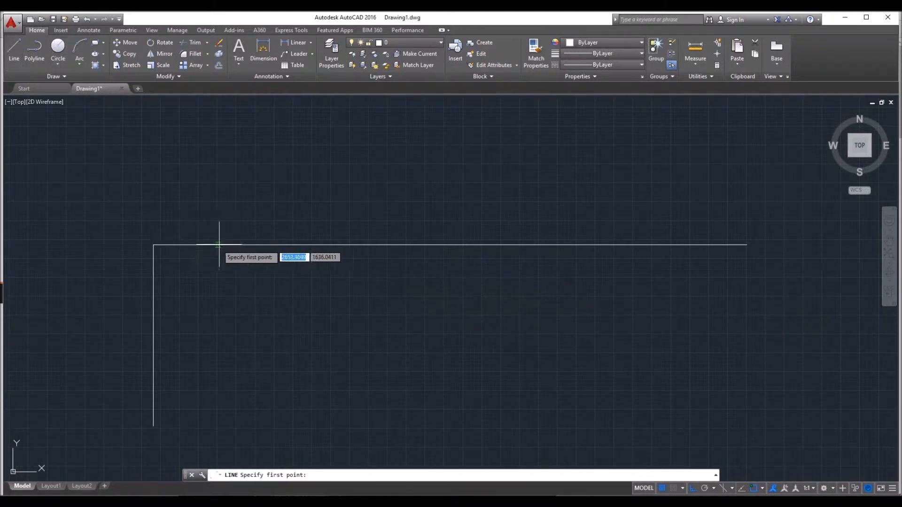
{"action": "left_click", "coordinate": [450, 245]}
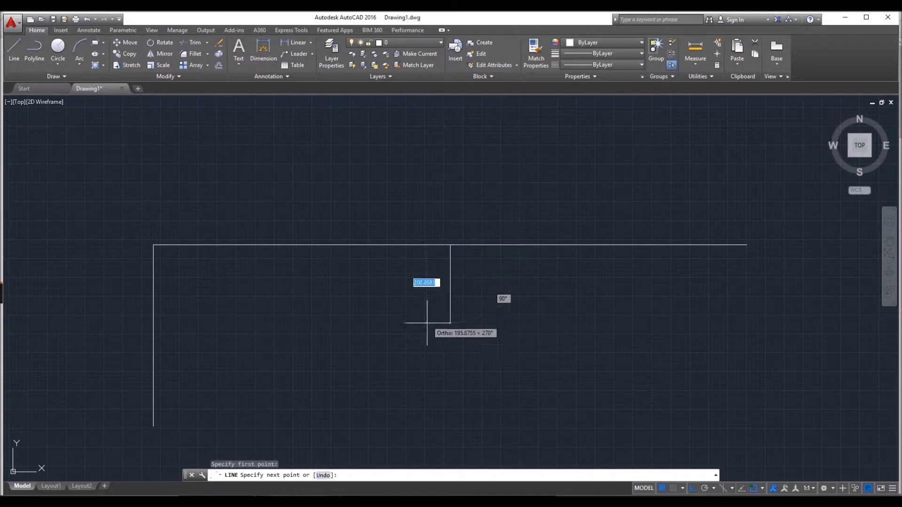
{"action": "key", "text": "Escape"}
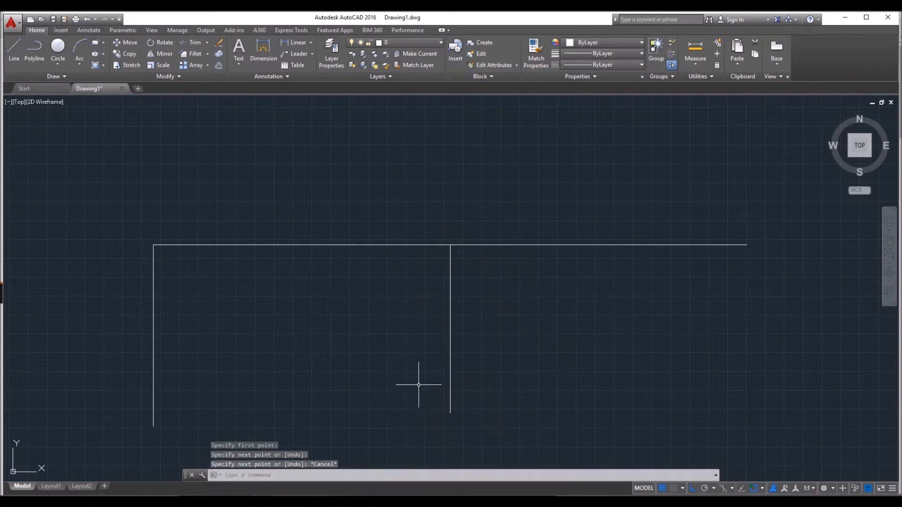
Check the Center mode among the object snaps and draw a circle of about 195 radius between the two vertical lines
{"action": "left_click", "coordinate": [761, 489]}
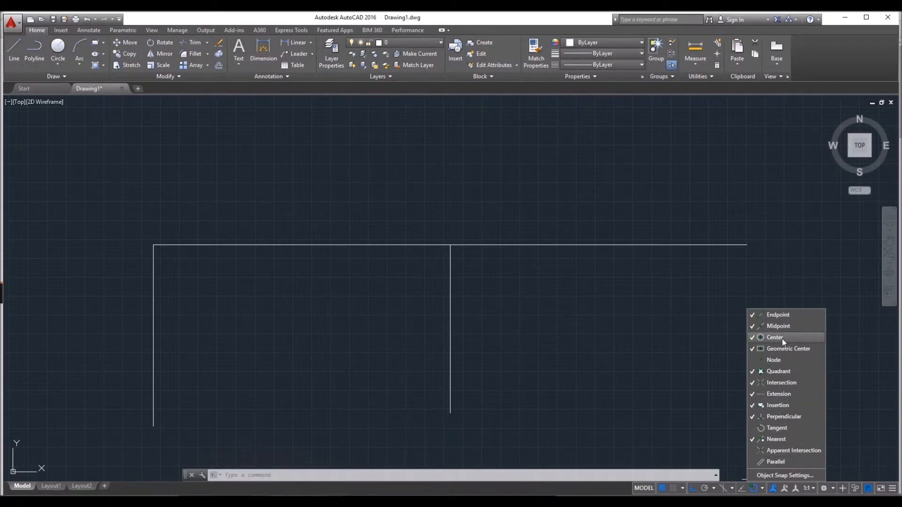
{"action": "left_click", "coordinate": [548, 355]}
{"action": "left_click", "coordinate": [59, 46]}
{"action": "left_click", "coordinate": [306, 351]}
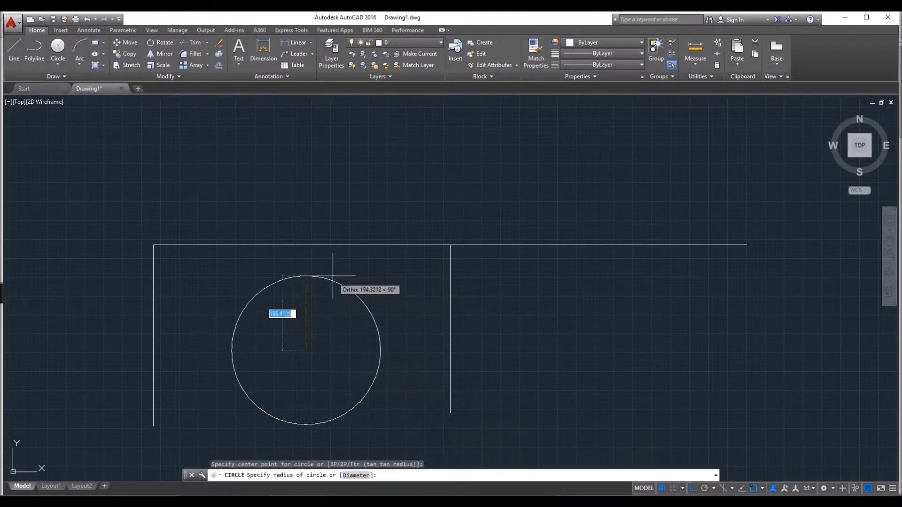
{"action": "left_click", "coordinate": [333, 281]}
Draw a short horizontal line inside the circle, starting at its center with the Center snap
{"action": "type", "text": "l"}
{"action": "key", "text": "Return"}
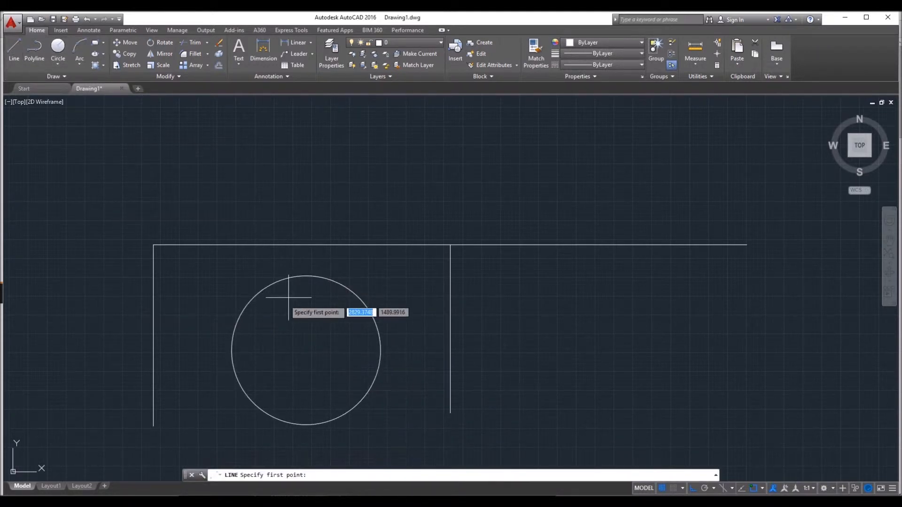
{"action": "left_click", "coordinate": [306, 350]}
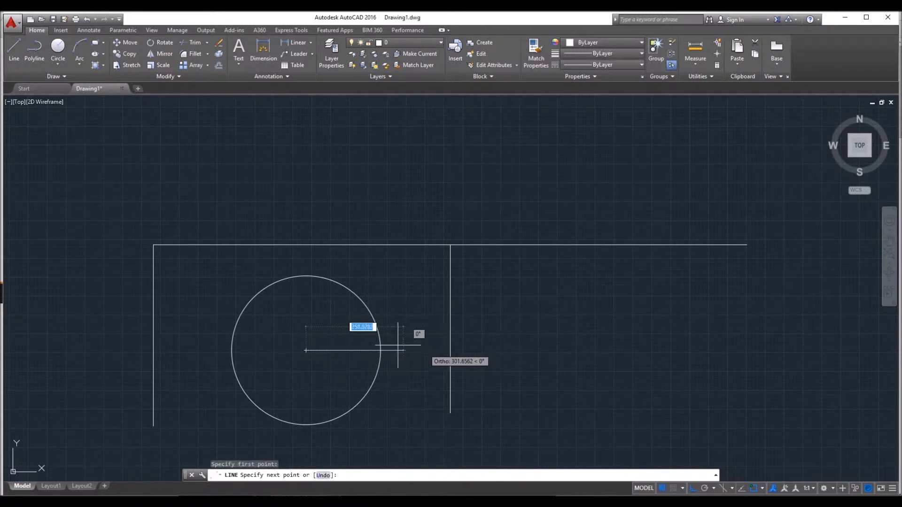
{"action": "left_click", "coordinate": [341, 350]}
{"action": "key", "text": "Escape"}
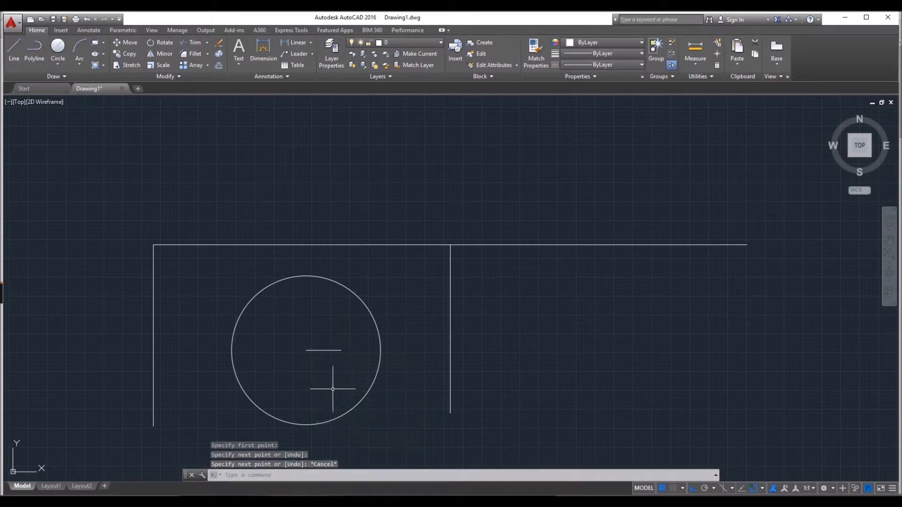
Delete the short horizontal line inside the circle
{"action": "left_click", "coordinate": [326, 356]}
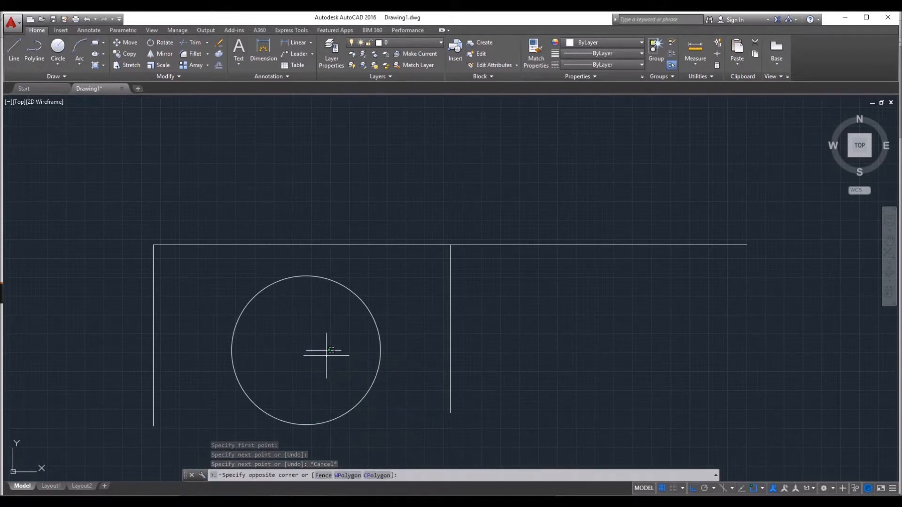
{"action": "left_click", "coordinate": [318, 345]}
{"action": "key", "text": "Delete"}
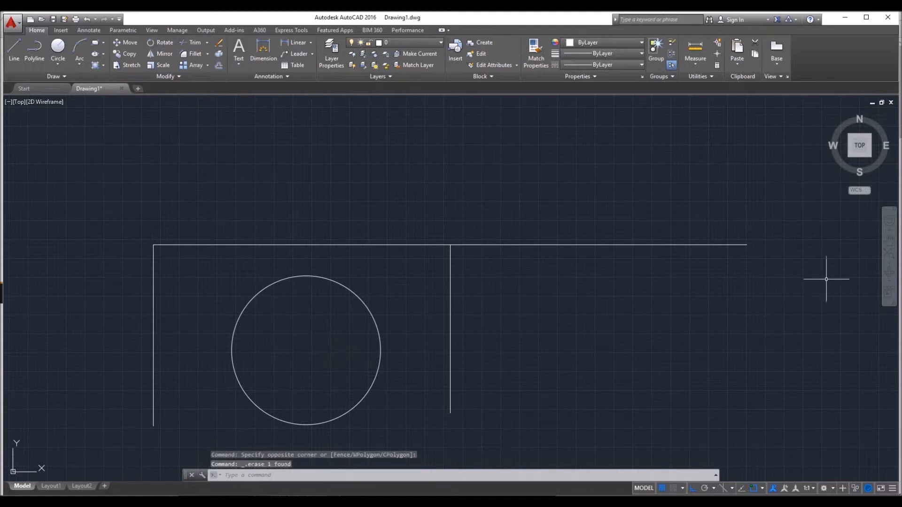
Check the Geometric Center mode among the object snaps and draw a rectangle beyond the right end of the long horizontal line
{"action": "left_click", "coordinate": [762, 489]}
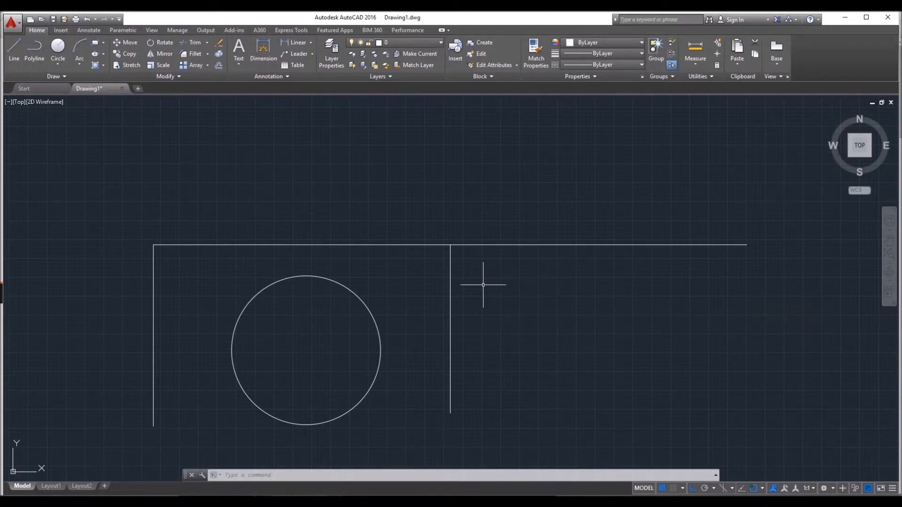
{"action": "mouse_move", "coordinate": [506, 295]}
{"action": "middle_mouse_down"}
{"action": "mouse_move", "coordinate": [299, 333]}
{"action": "mouse_move", "coordinate": [248, 313]}
{"action": "middle_mouse_up"}
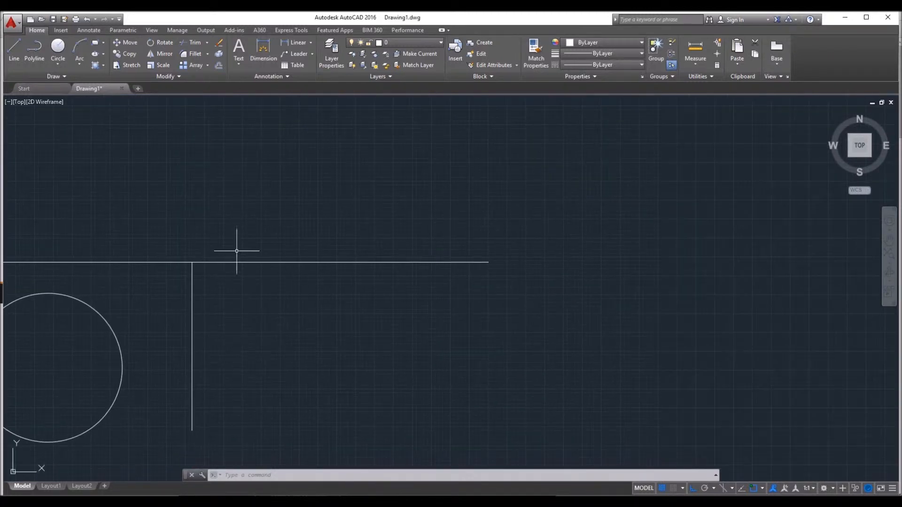
{"action": "left_click", "coordinate": [94, 43]}
{"action": "mouse_move", "coordinate": [658, 334]}
{"action": "middle_mouse_down"}
{"action": "mouse_move", "coordinate": [413, 240]}
{"action": "mouse_move", "coordinate": [351, 187]}
{"action": "middle_mouse_up"}
{"action": "left_click", "coordinate": [347, 180]}
{"action": "left_click", "coordinate": [523, 294]}
{"action": "middle_click_drag", "start_coordinate": [362, 370], "coordinate": [230, 408]}
{"action": "left_click", "coordinate": [284, 334]}
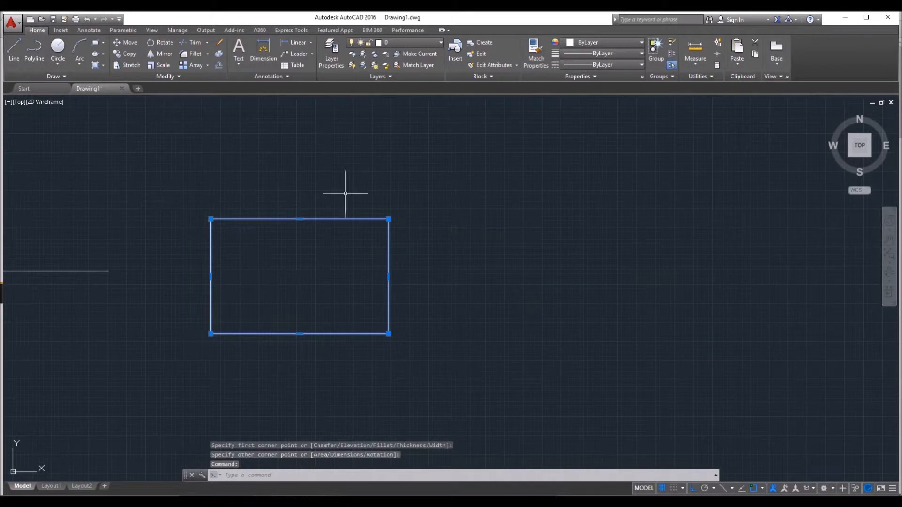
{"action": "key", "text": "Escape"}
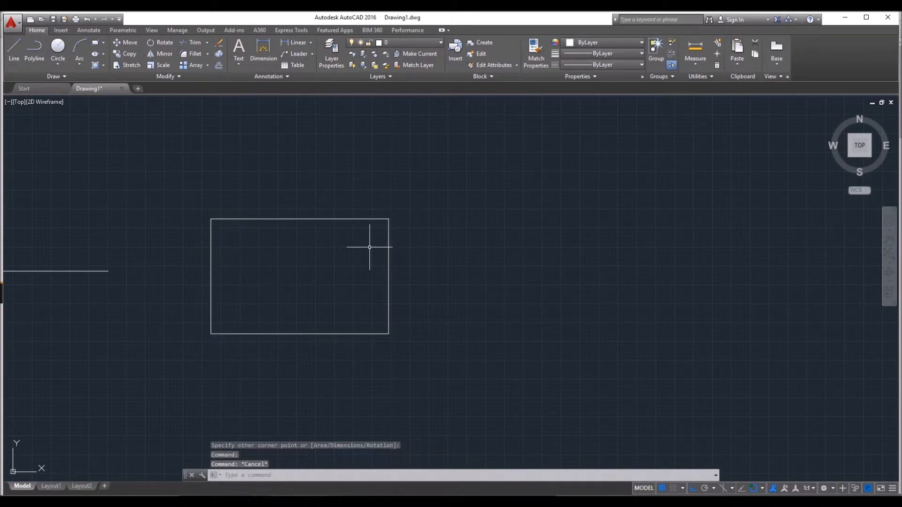
Draw a horizontal line from the rectangle's geometric center to the right, extending past its right side
{"action": "middle_click_drag", "start_coordinate": [301, 254], "coordinate": [381, 234]}
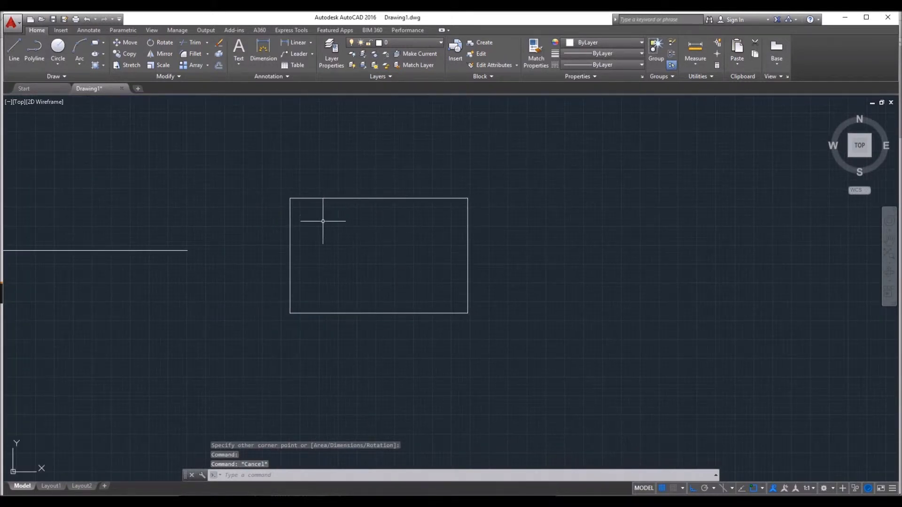
{"action": "type", "text": "l"}
{"action": "key", "text": "Return"}
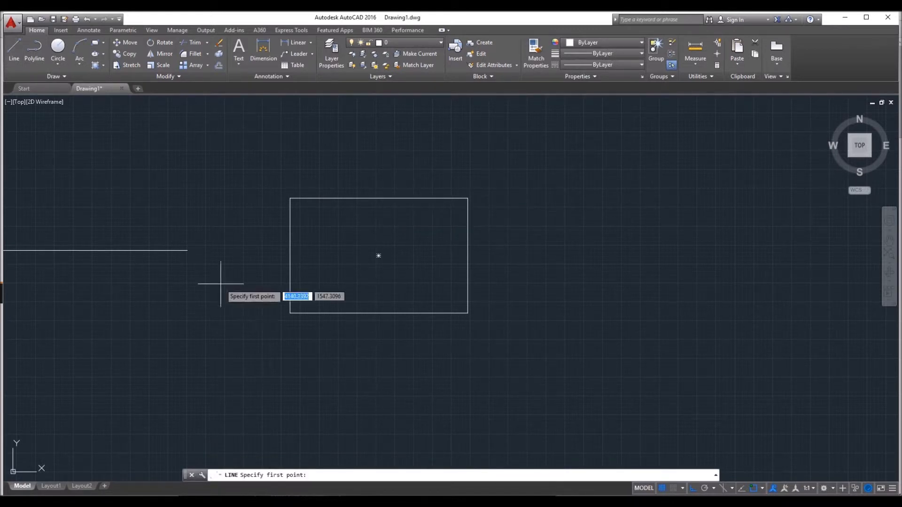
{"action": "left_click", "coordinate": [379, 256]}
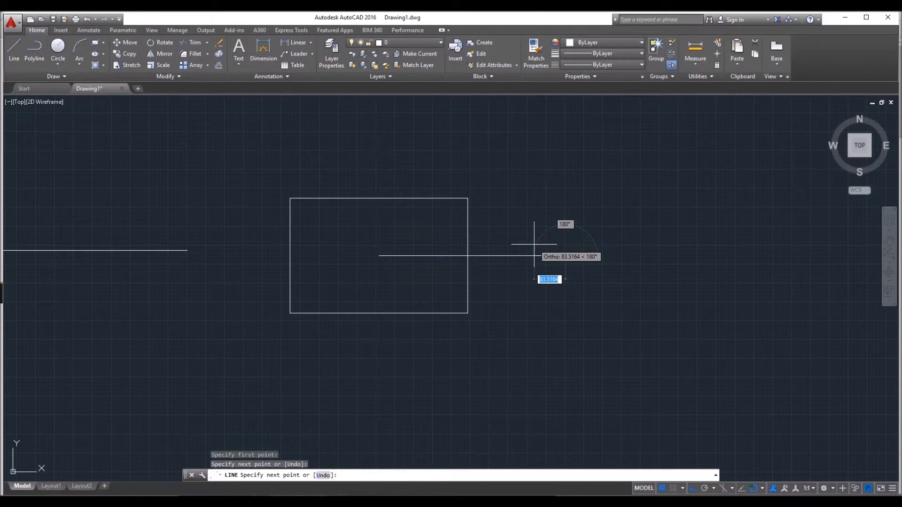
{"action": "left_click", "coordinate": [566, 263]}
{"action": "key", "text": "Escape"}
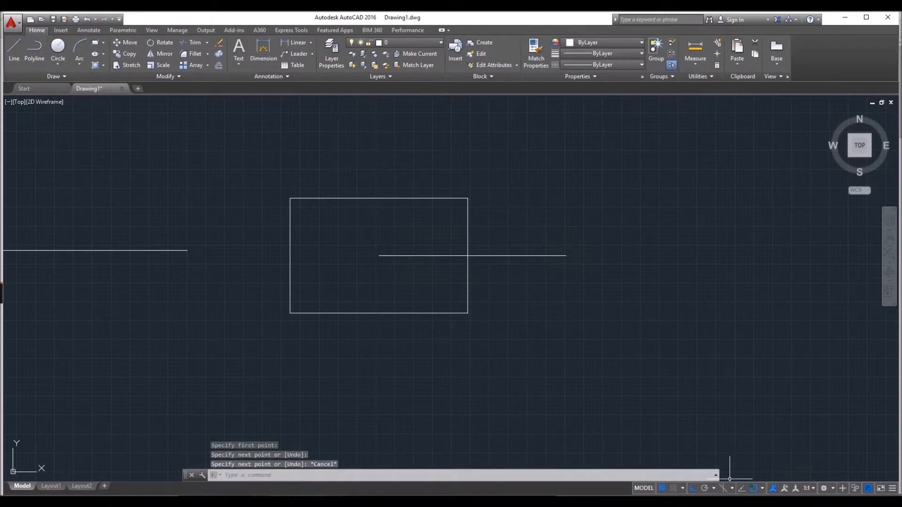
Check the Node mode among the object snaps and place a point above and to the right of the rectangle
{"action": "left_click", "coordinate": [762, 488]}
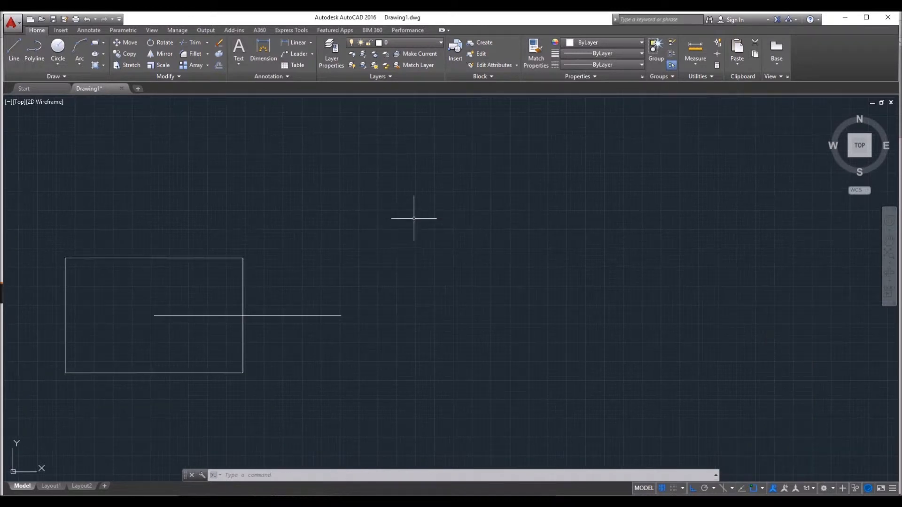
{"action": "key", "text": "Escape"}
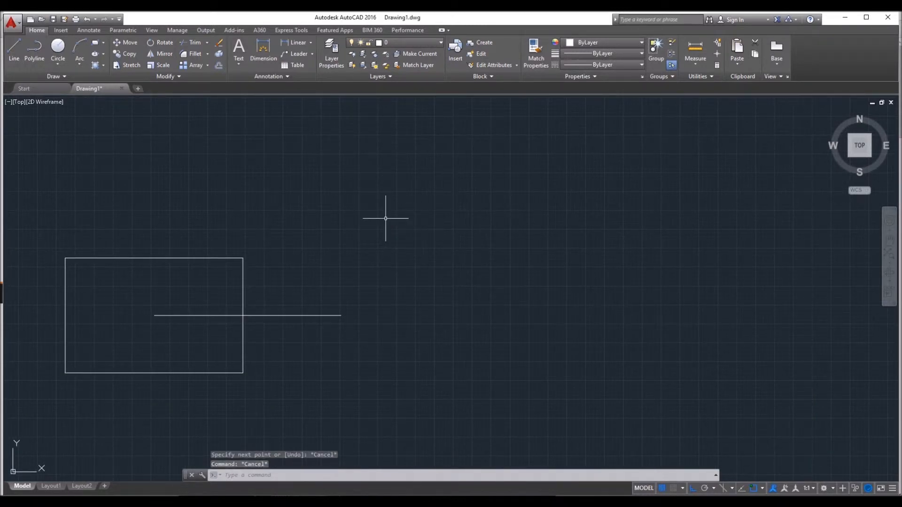
{"action": "type", "text": "point"}
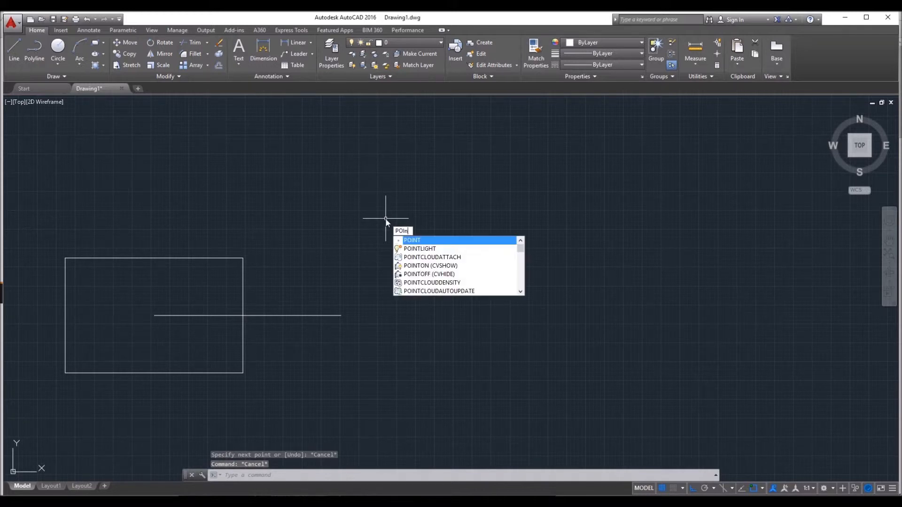
{"action": "key", "text": "Return"}
{"action": "left_click", "coordinate": [385, 218]}
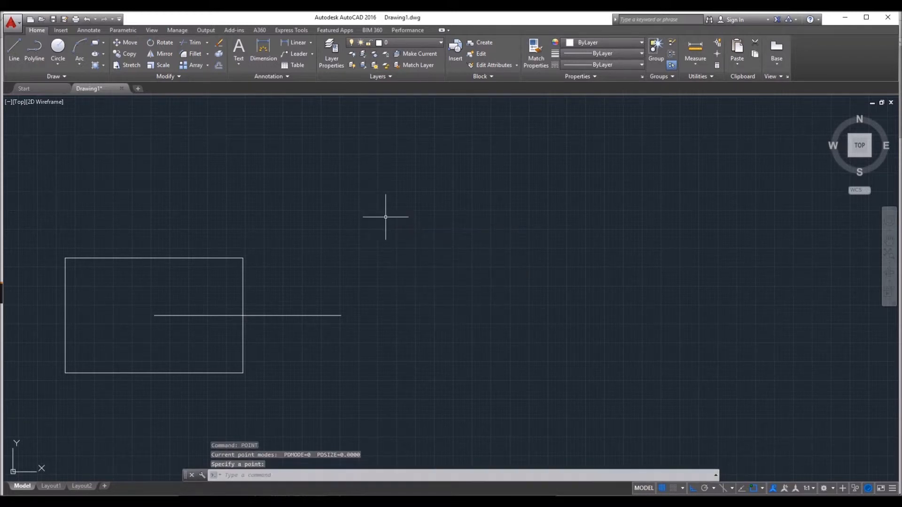
{"action": "scroll", "coordinate": [376, 213], "scroll_direction": "up", "scroll_amount": 5}
{"action": "left_click", "coordinate": [373, 195]}
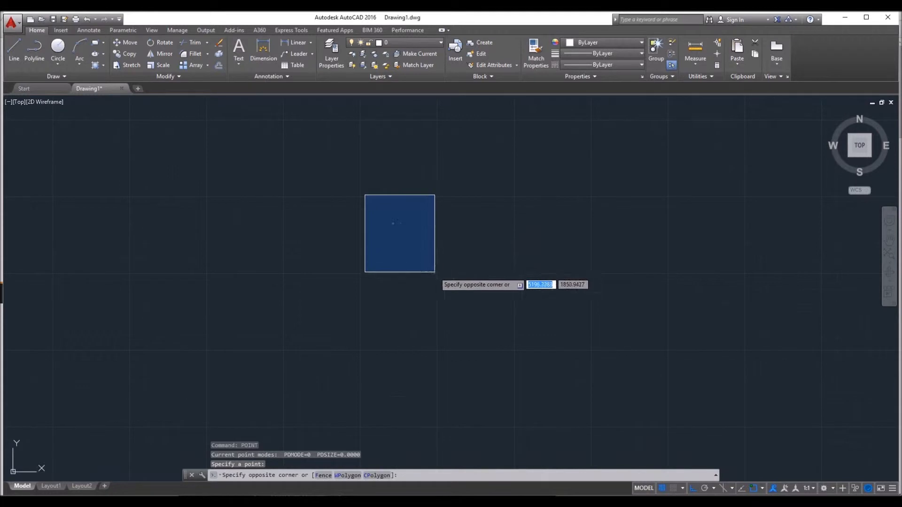
{"action": "left_click", "coordinate": [435, 274]}
{"action": "key", "text": "Escape"}
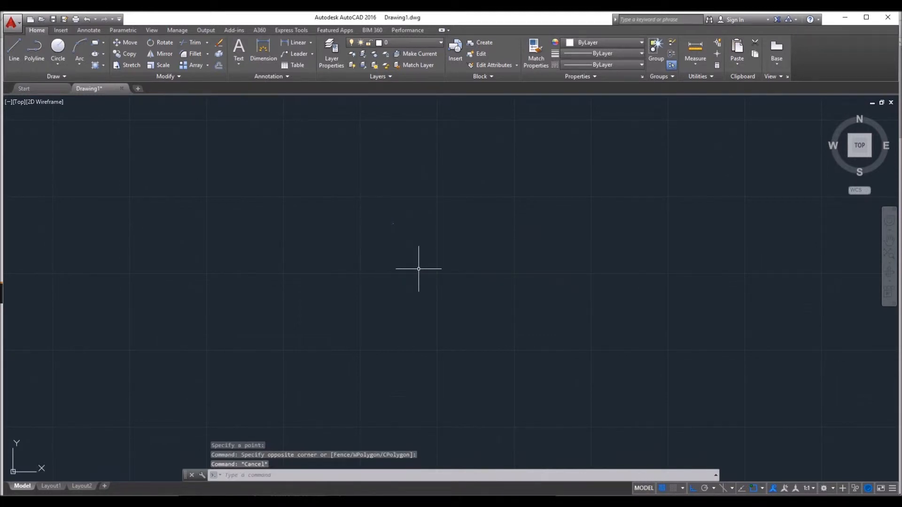
Draw a short vertical line downward from the point, starting it with the Node snap
{"action": "left_click", "coordinate": [17, 50]}
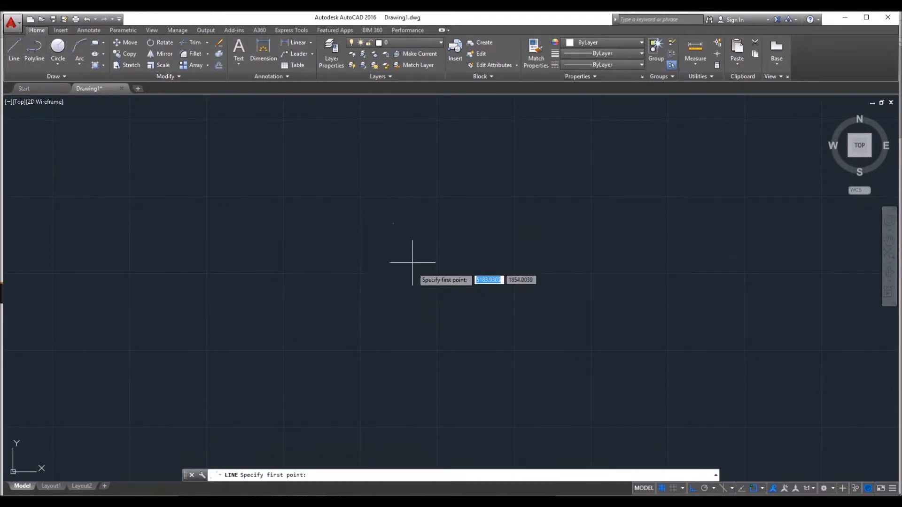
{"action": "left_click", "coordinate": [393, 224]}
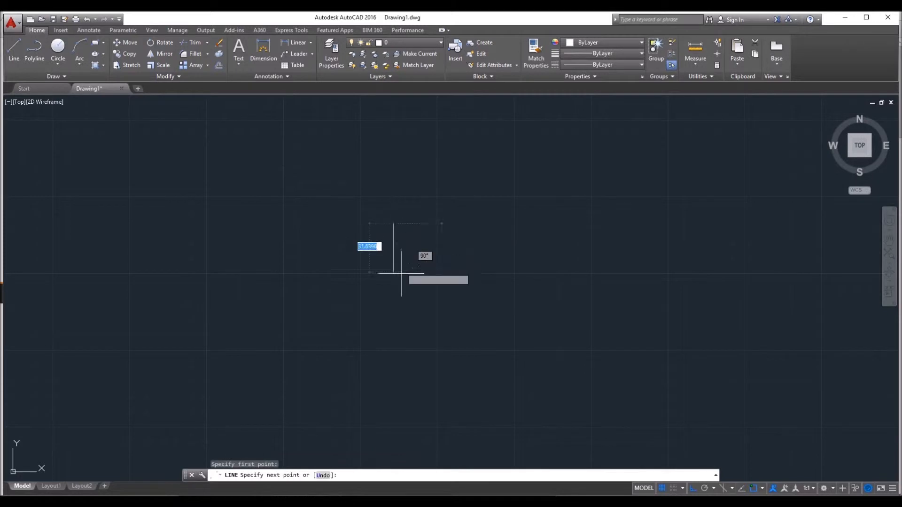
{"action": "left_click", "coordinate": [386, 314]}
{"action": "key", "text": "Escape"}
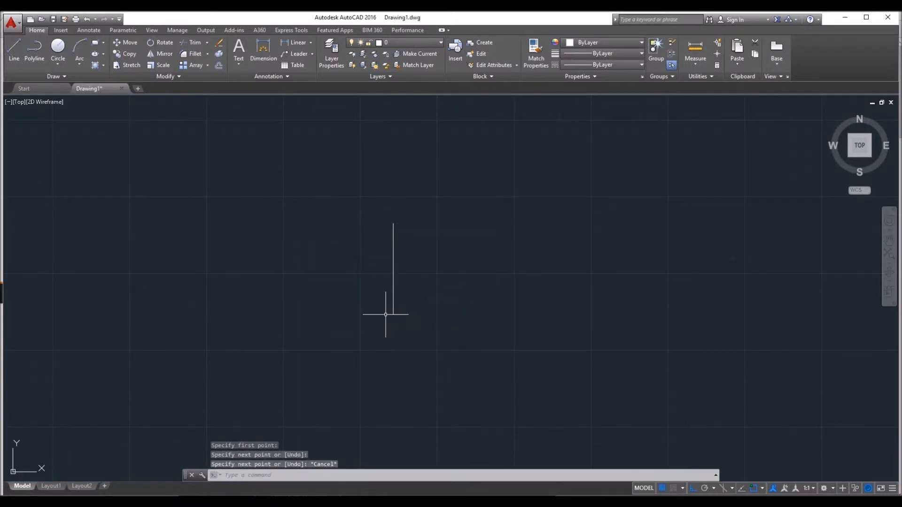
Delete the point together with the vertical line drawn from it
{"action": "left_click", "coordinate": [336, 155]}
{"action": "left_click", "coordinate": [529, 452]}
{"action": "key", "text": "Delete"}
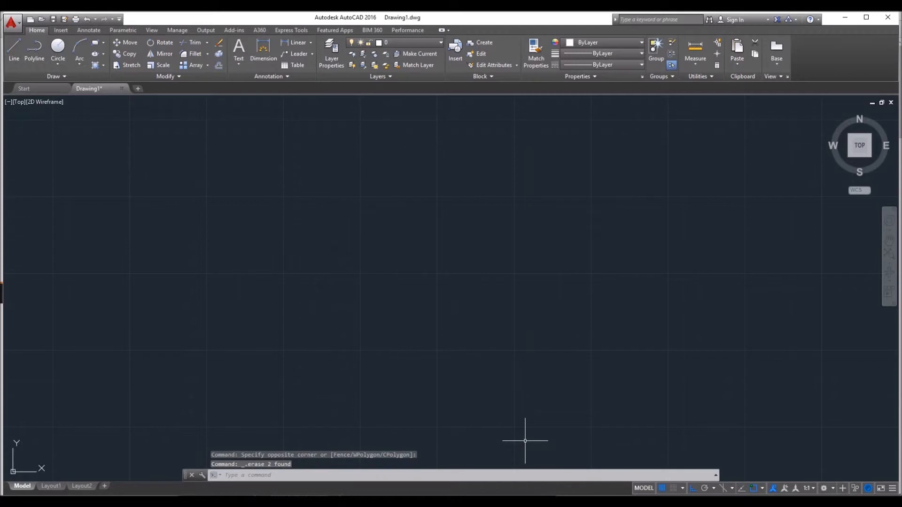
Examine the Quadrant mode among the object snaps and return to the circle between the two vertical lines
{"action": "left_click", "coordinate": [763, 489]}
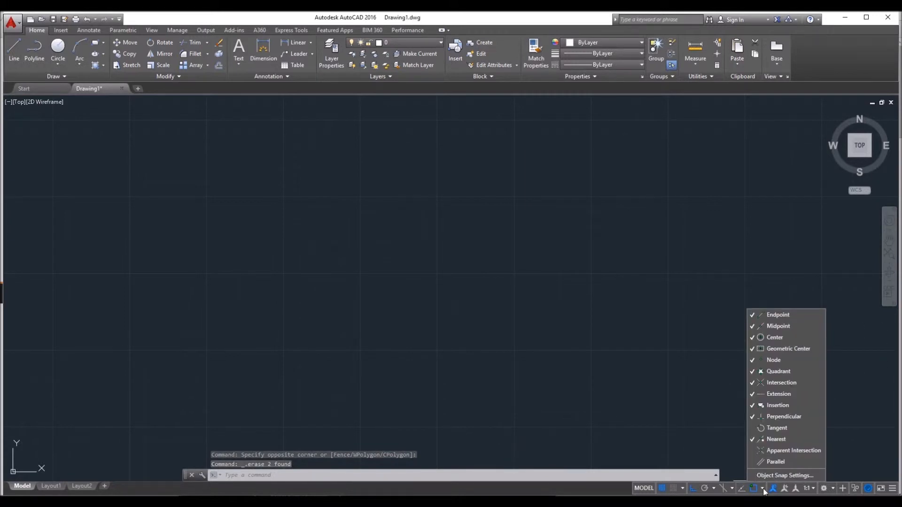
{"action": "left_click", "coordinate": [497, 367]}
{"action": "scroll", "coordinate": [523, 308], "scroll_direction": "down", "scroll_amount": 6}
{"action": "mouse_move", "coordinate": [92, 363]}
{"action": "middle_mouse_down"}
{"action": "mouse_move", "coordinate": [396, 262]}
{"action": "mouse_move", "coordinate": [682, 221]}
{"action": "middle_mouse_up"}
{"action": "mouse_move", "coordinate": [123, 374]}
{"action": "middle_mouse_down"}
{"action": "mouse_move", "coordinate": [134, 359]}
{"action": "mouse_move", "coordinate": [222, 324]}
{"action": "middle_mouse_up"}
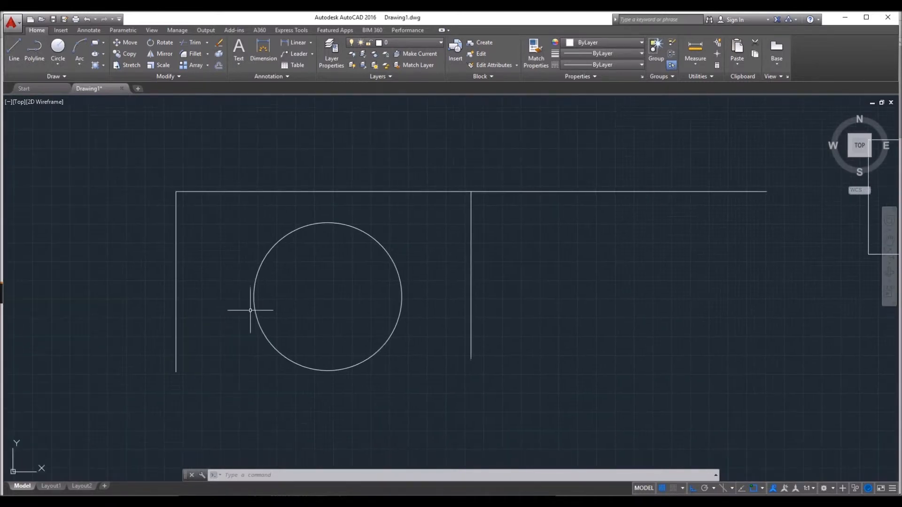
{"action": "left_click", "coordinate": [760, 486]}
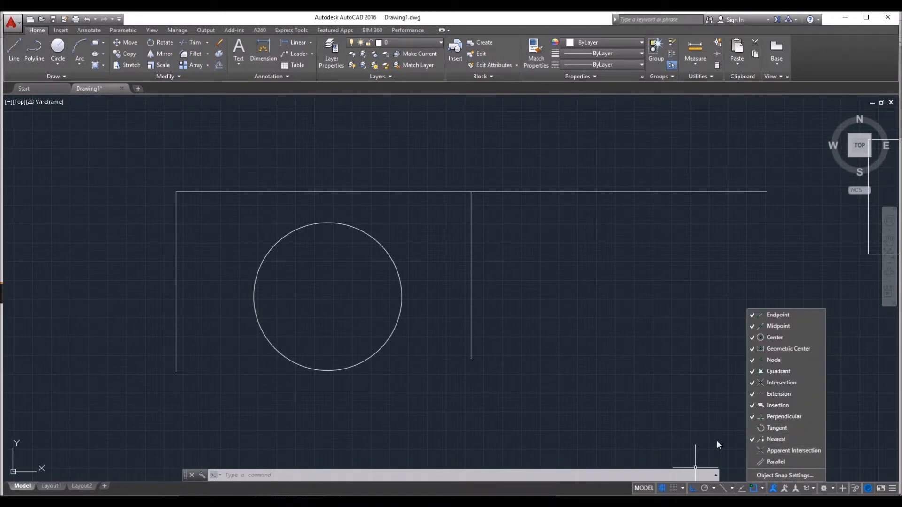
{"action": "left_click", "coordinate": [682, 408]}
{"action": "middle_click_drag", "start_coordinate": [489, 298], "coordinate": [462, 297]}
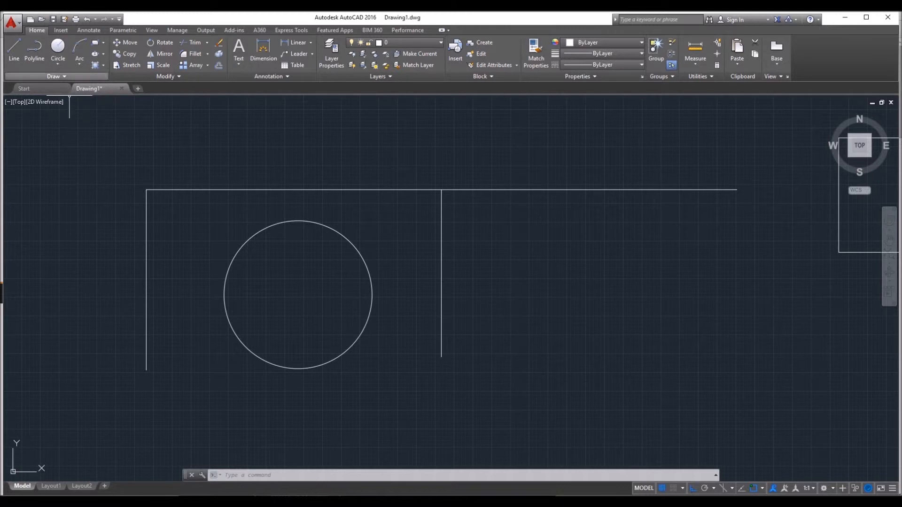
Draw a horizontal line about 106 long outward from the circle's right quadrant
{"action": "left_click", "coordinate": [15, 48]}
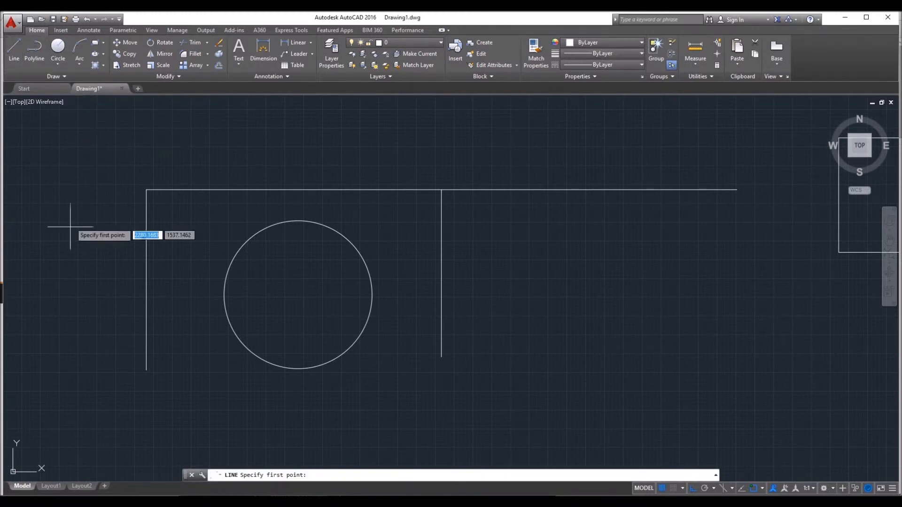
{"action": "middle_click_drag", "start_coordinate": [239, 270], "coordinate": [204, 268]}
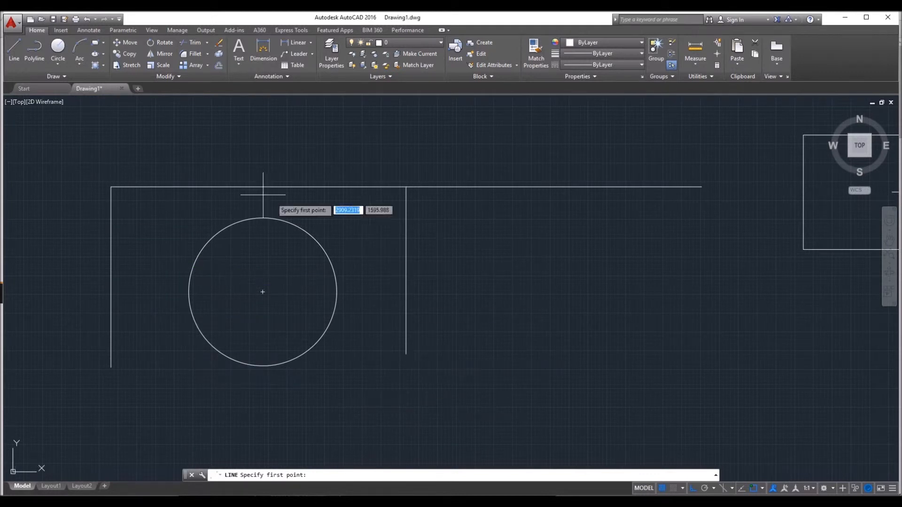
{"action": "left_click", "coordinate": [336, 293]}
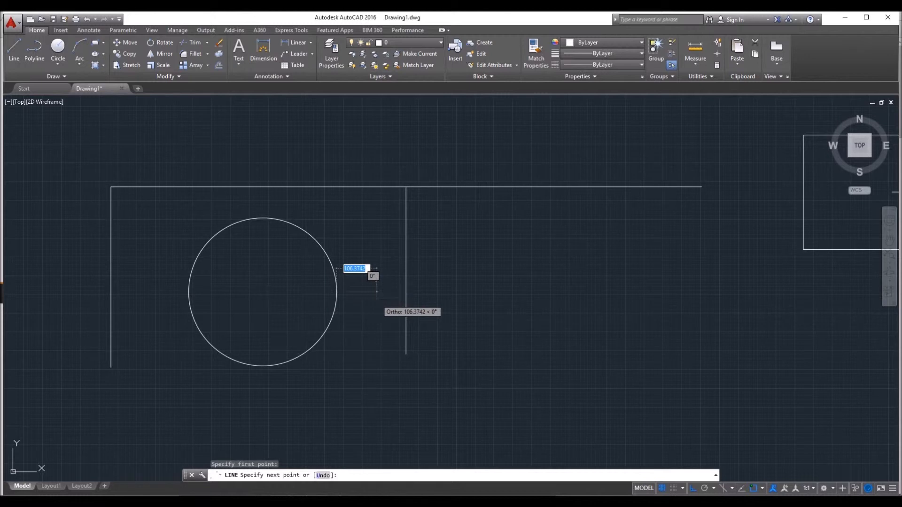
{"action": "key", "text": "Return"}
Draw a vertical line upward from the circle's top quadrant past the horizontal line, and a short horizontal line outward from its left quadrant
{"action": "key", "text": "Return"}
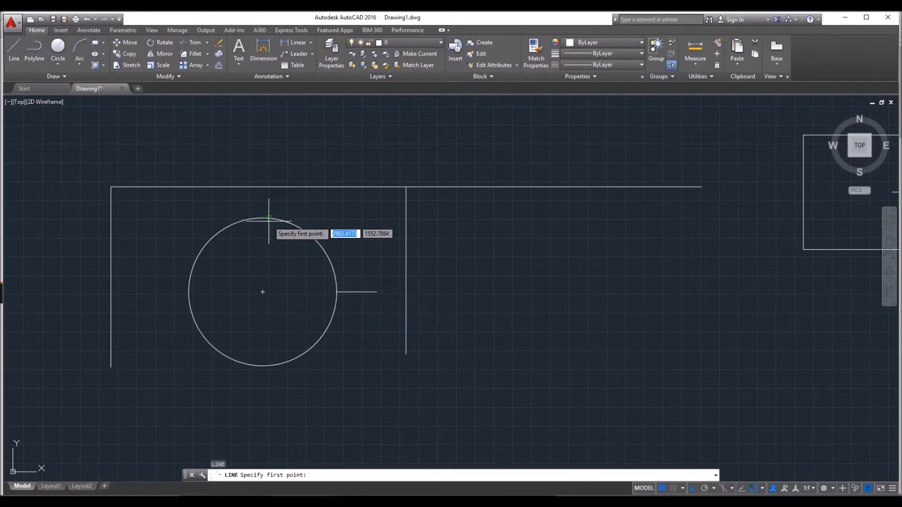
{"action": "left_click", "coordinate": [262, 218]}
{"action": "left_click", "coordinate": [262, 133]}
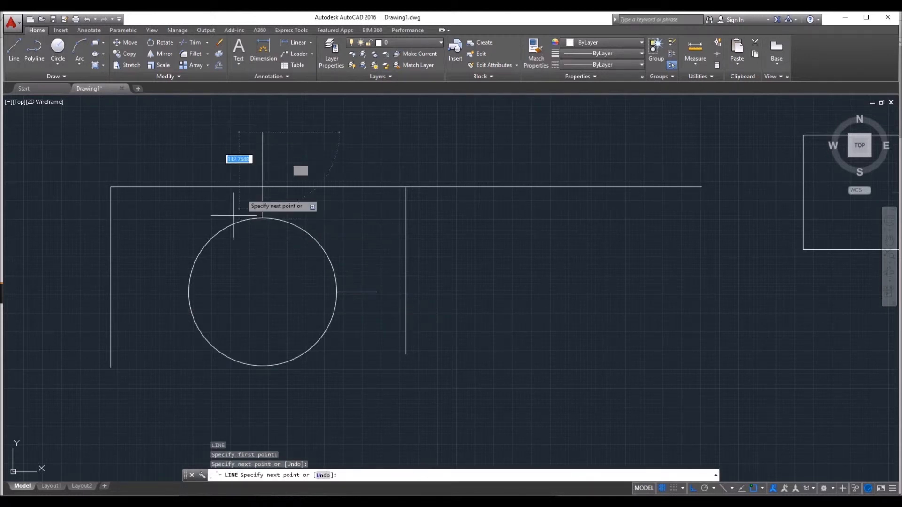
{"action": "key", "text": "Return"}
{"action": "key", "text": "Return"}
{"action": "left_click", "coordinate": [188, 292]}
{"action": "left_click", "coordinate": [143, 292]}
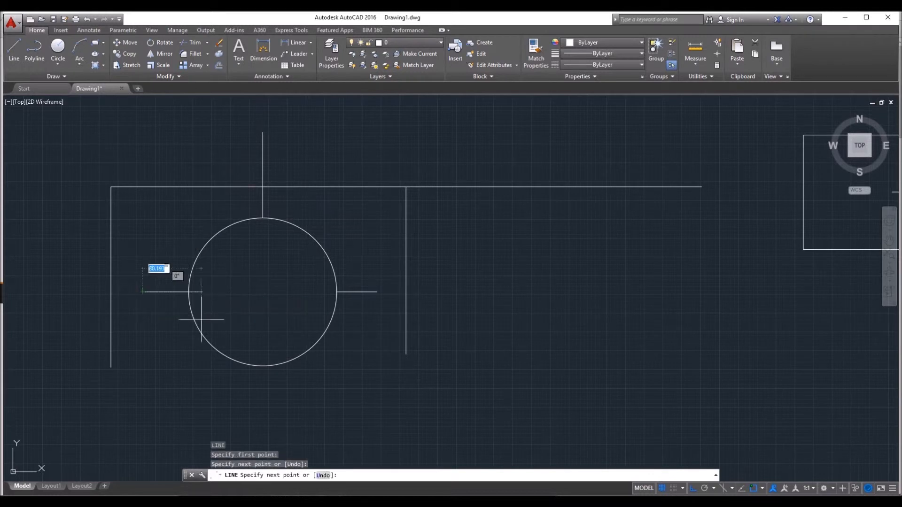
{"action": "key", "text": "Return"}
Turn off the Quadrant mode among the object snaps
{"action": "left_click", "coordinate": [762, 488]}
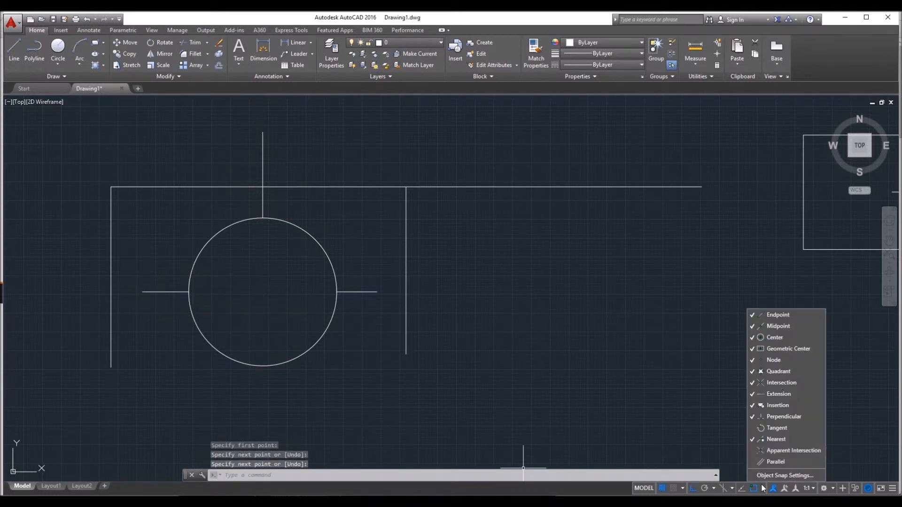
{"action": "left_click", "coordinate": [378, 351]}
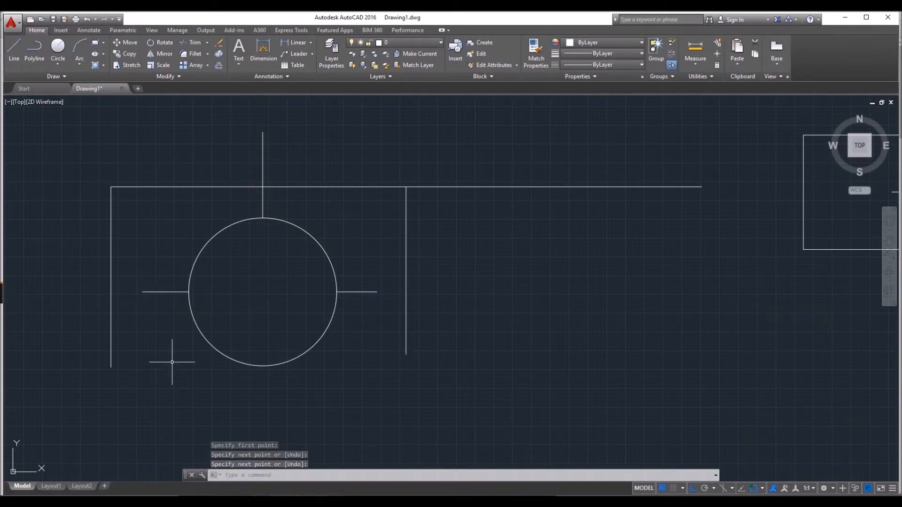
Turn the Quadrant object snap back on and draw a short vertical line downward from the circle's bottom quadrant
{"action": "type", "text": "l"}
{"action": "key", "text": "Return"}
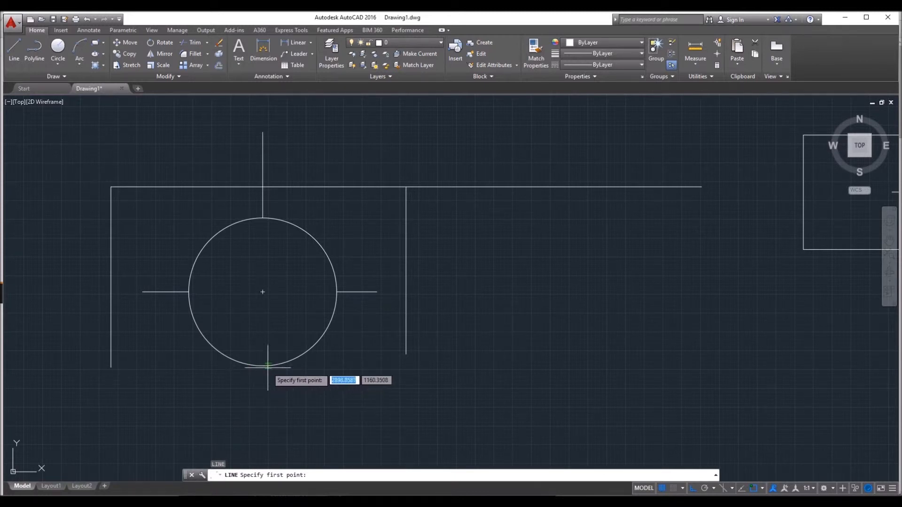
{"action": "left_click", "coordinate": [762, 489]}
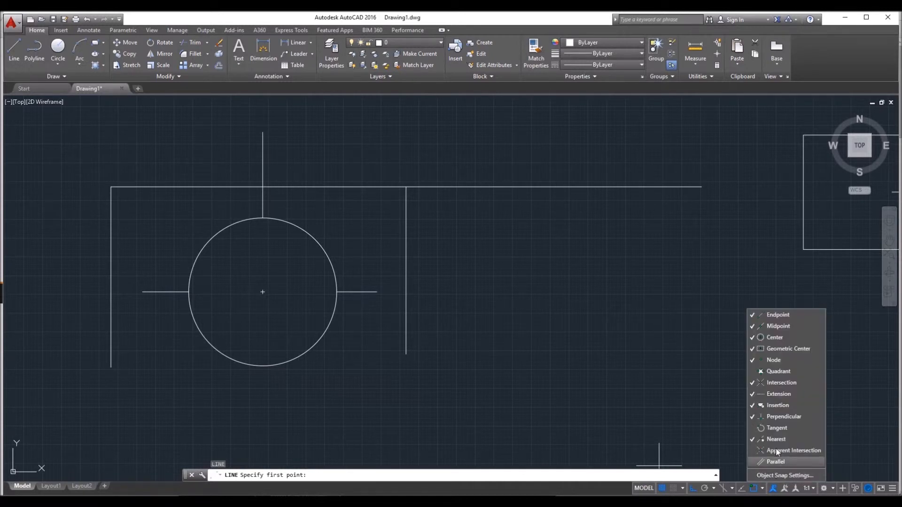
{"action": "left_click", "coordinate": [774, 370]}
{"action": "left_click", "coordinate": [263, 366]}
{"action": "left_click", "coordinate": [263, 406]}
{"action": "key", "text": "Return"}
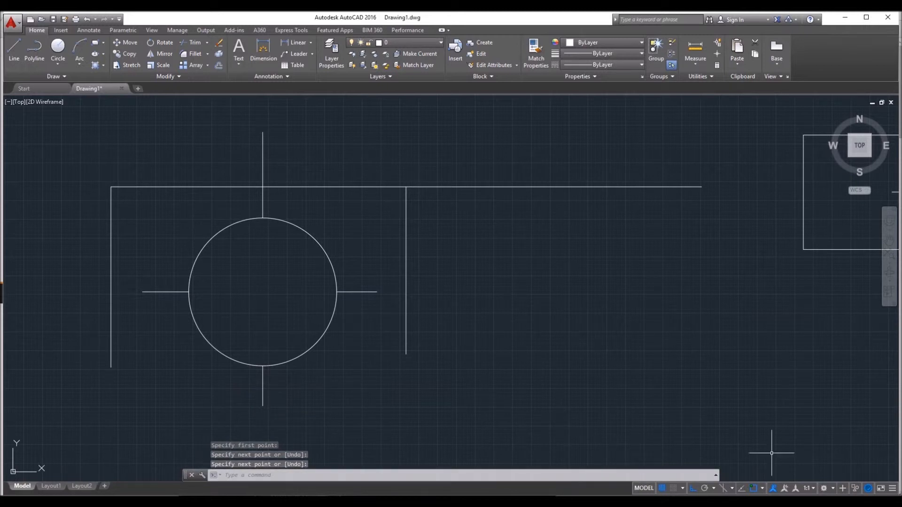
Return from the browser article to AutoCAD and draw a short horizontal line in the empty area below the long horizontal line
{"action": "left_click", "coordinate": [762, 488]}
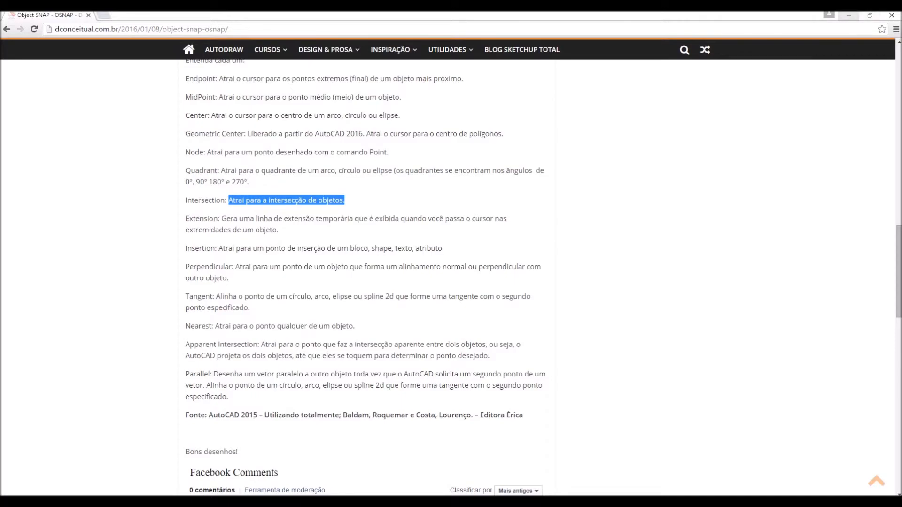
{"action": "left_click", "coordinate": [849, 15]}
{"action": "middle_click_drag", "start_coordinate": [433, 272], "coordinate": [159, 273]}
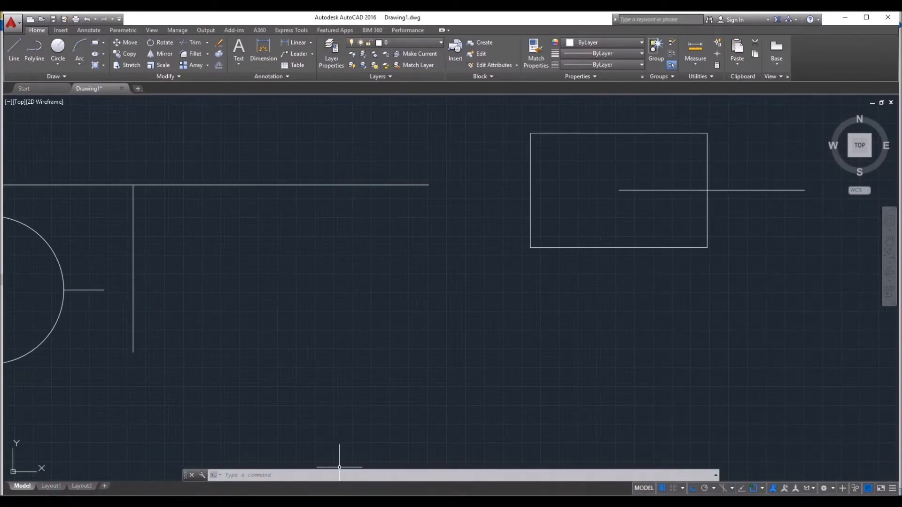
{"action": "mouse_move", "coordinate": [287, 503]}
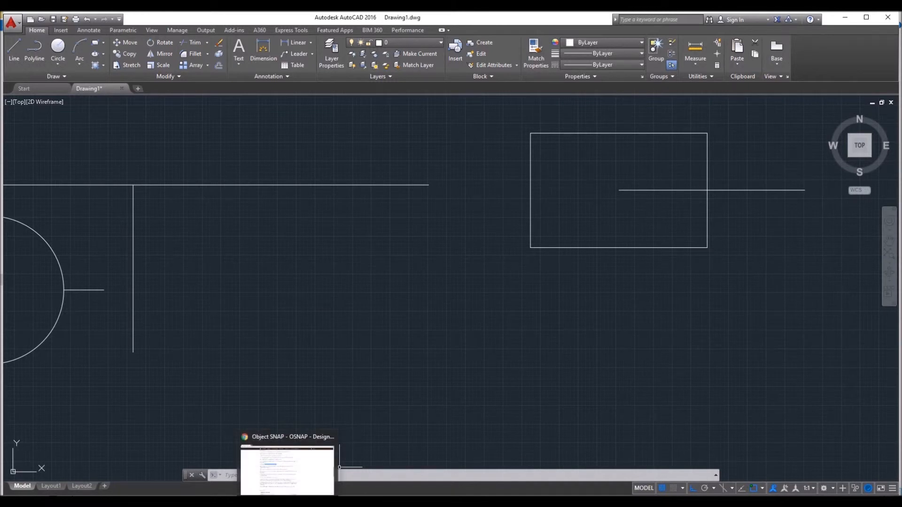
{"action": "left_click", "coordinate": [18, 51]}
{"action": "left_click", "coordinate": [312, 329]}
{"action": "left_click", "coordinate": [440, 333]}
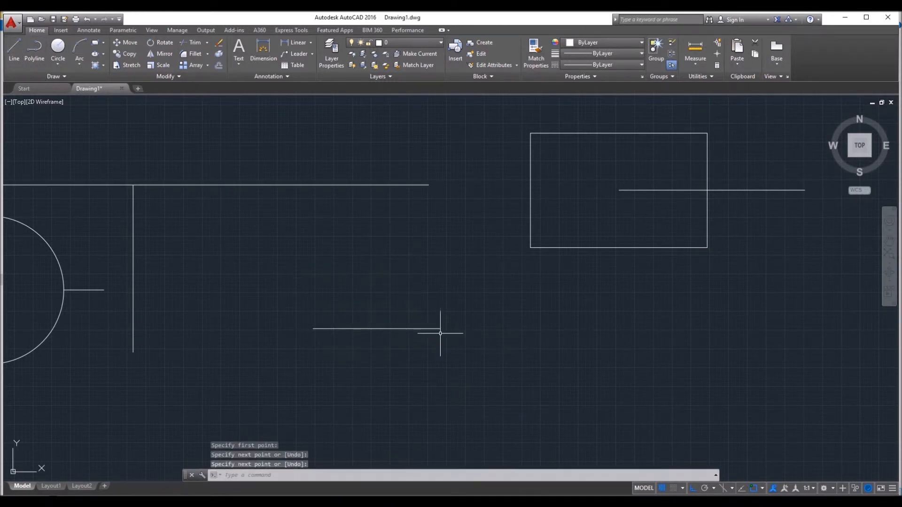
Draw a vertical line crossing the short horizontal line and preview the Intersection snap where the two lines meet
{"action": "key", "text": "Return"}
{"action": "left_click", "coordinate": [352, 282]}
{"action": "left_click", "coordinate": [351, 387]}
{"action": "key", "text": "Return"}
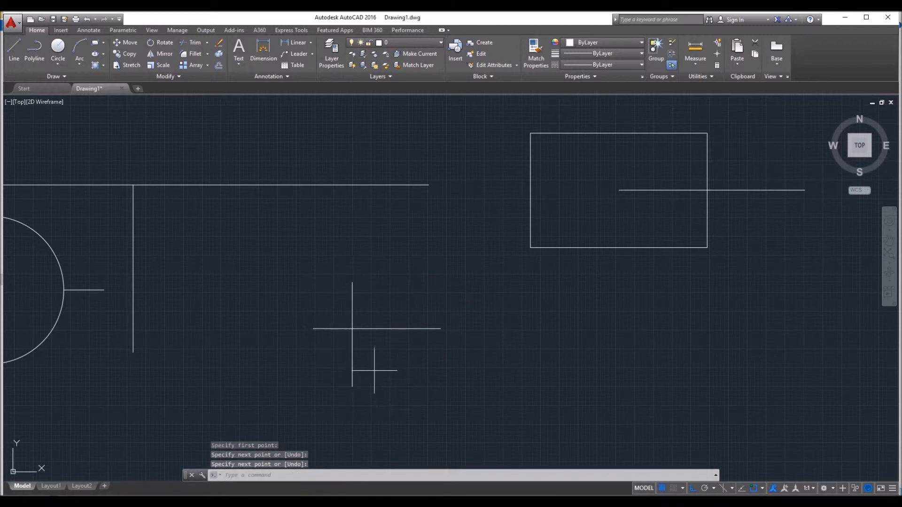
{"action": "key", "text": "Return"}
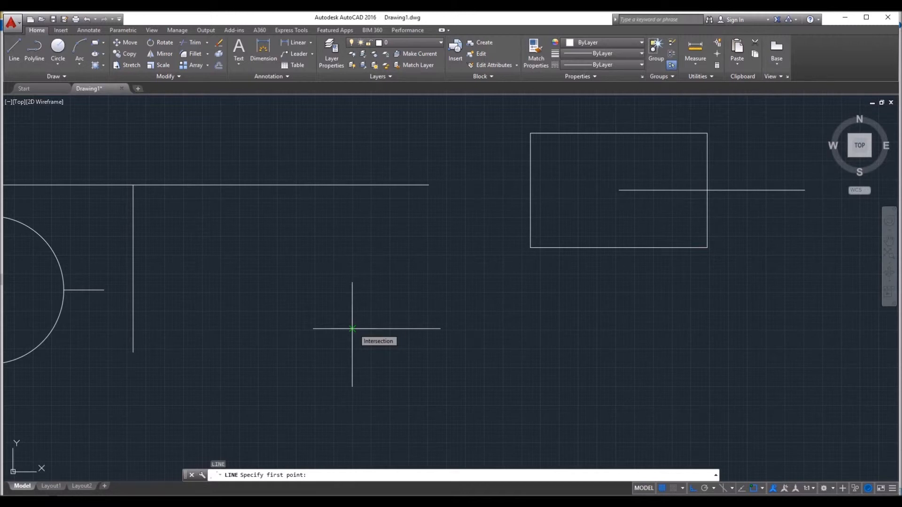
Switch to the browser article and highlight the start of the Extension snap description
{"action": "left_click", "coordinate": [286, 503]}
{"action": "scroll", "coordinate": [298, 292], "scroll_direction": "up", "scroll_amount": 1}
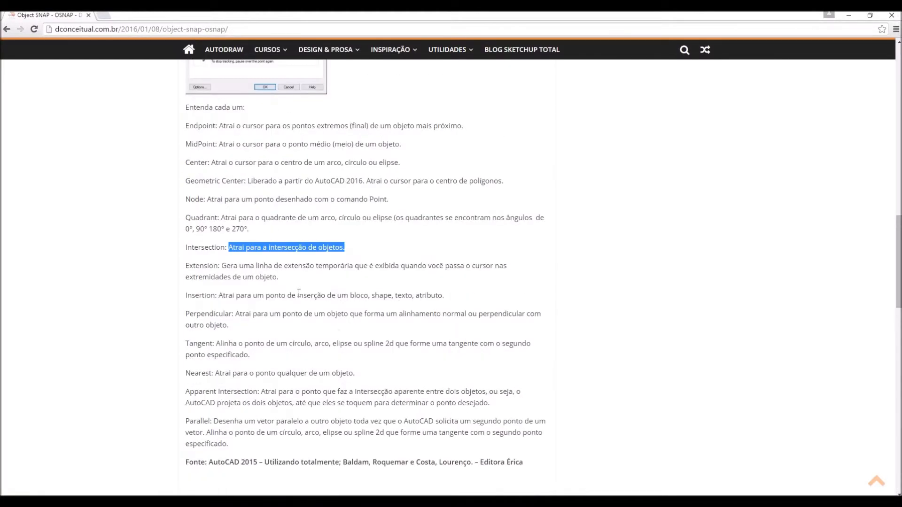
{"action": "left_click_drag", "start_coordinate": [186, 268], "coordinate": [247, 270]}
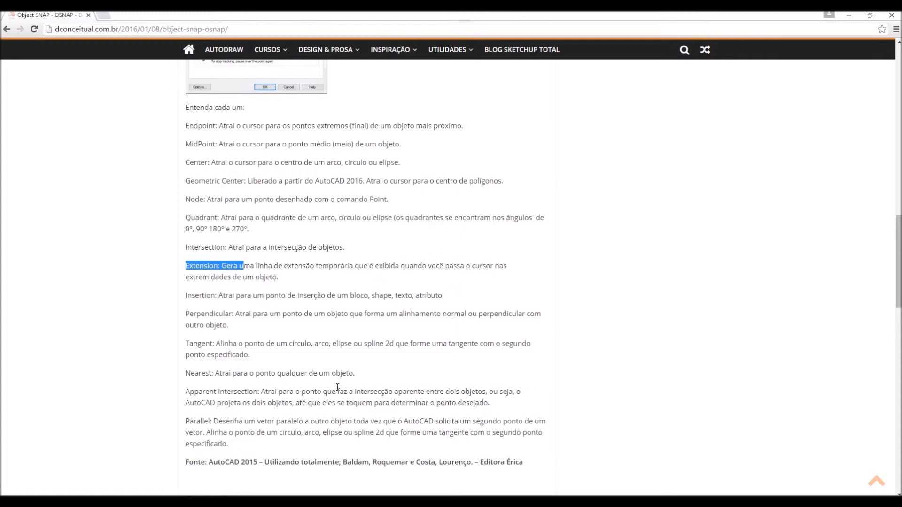
Return to AutoCAD and try to start a line on the rectangle's left edge, aligned with the long horizontal line's extension
{"action": "key", "text": "alt+Tab"}
{"action": "middle_click_drag", "start_coordinate": [303, 264], "coordinate": [348, 253]}
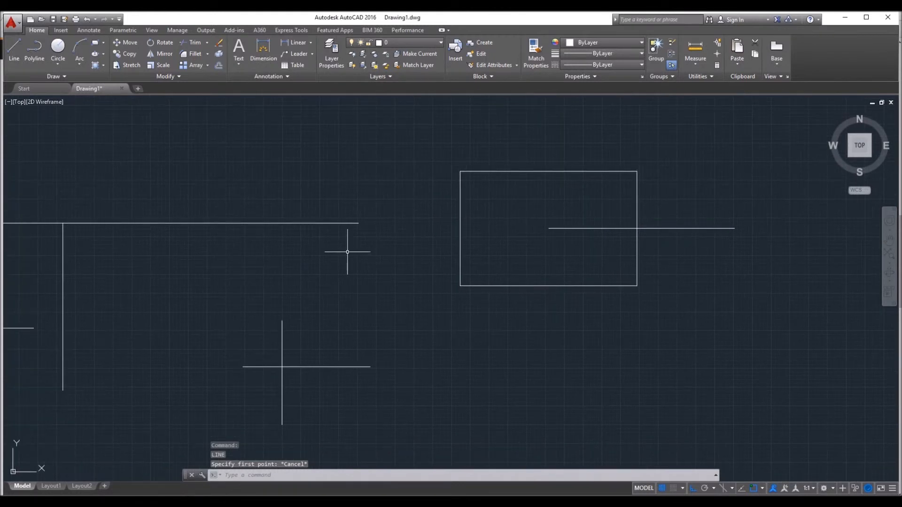
{"action": "key", "text": "Return"}
{"action": "middle_click_drag", "start_coordinate": [395, 297], "coordinate": [410, 297]}
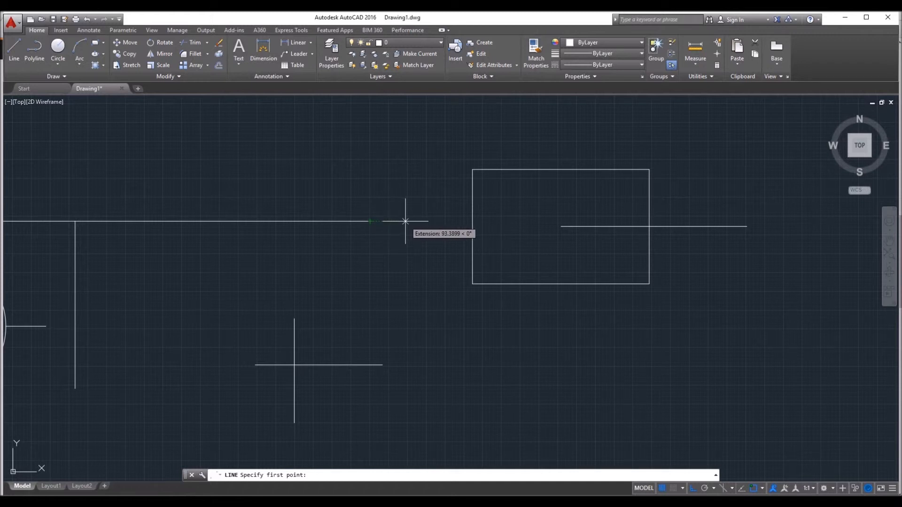
{"action": "left_click", "coordinate": [472, 221]}
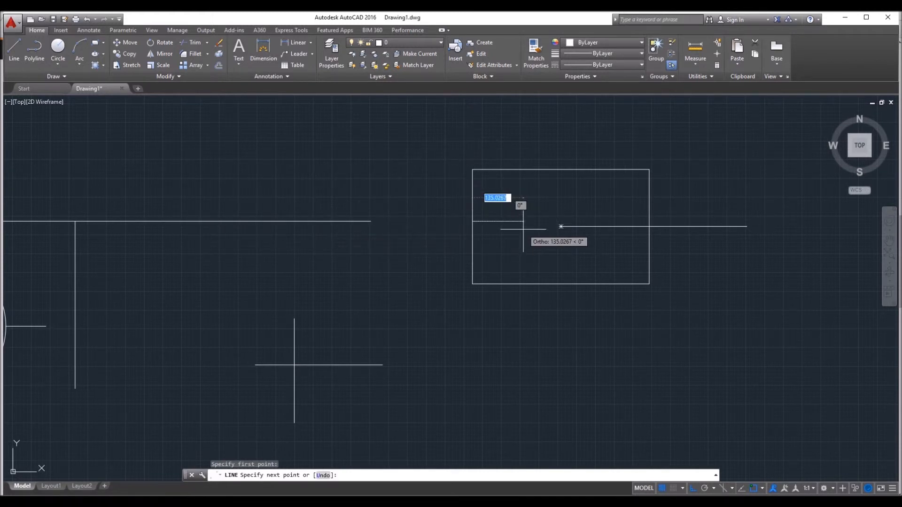
{"action": "key", "text": "Escape"}
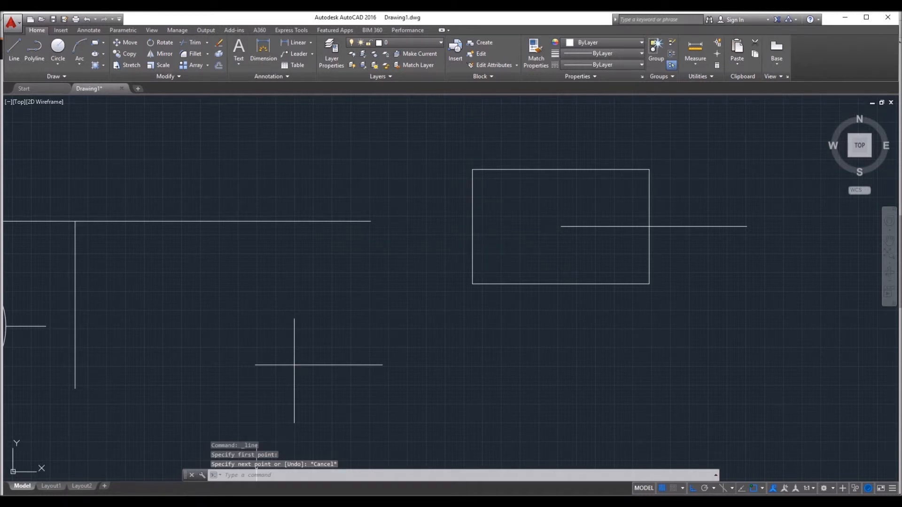
Switch to the browser article and highlight the Insertion snap description to read it
{"action": "mouse_move", "coordinate": [310, 503]}
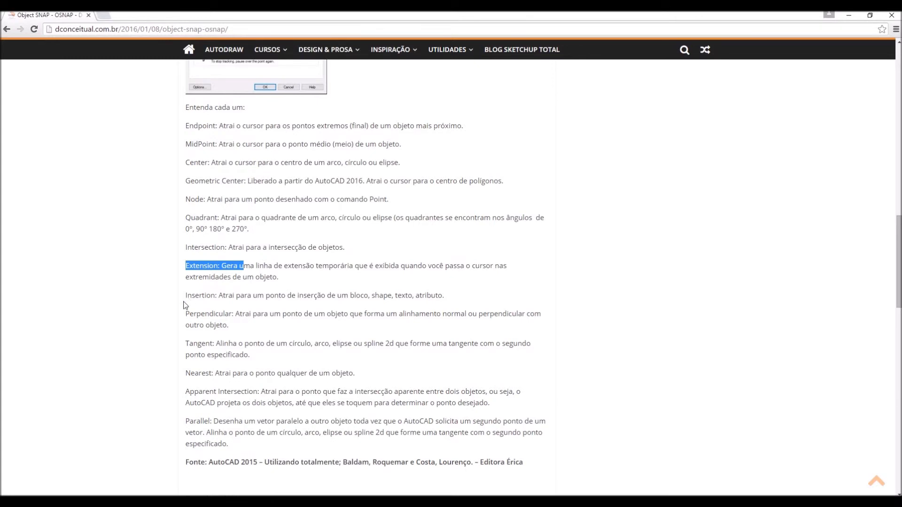
{"action": "left_click_drag", "start_coordinate": [187, 296], "coordinate": [443, 295]}
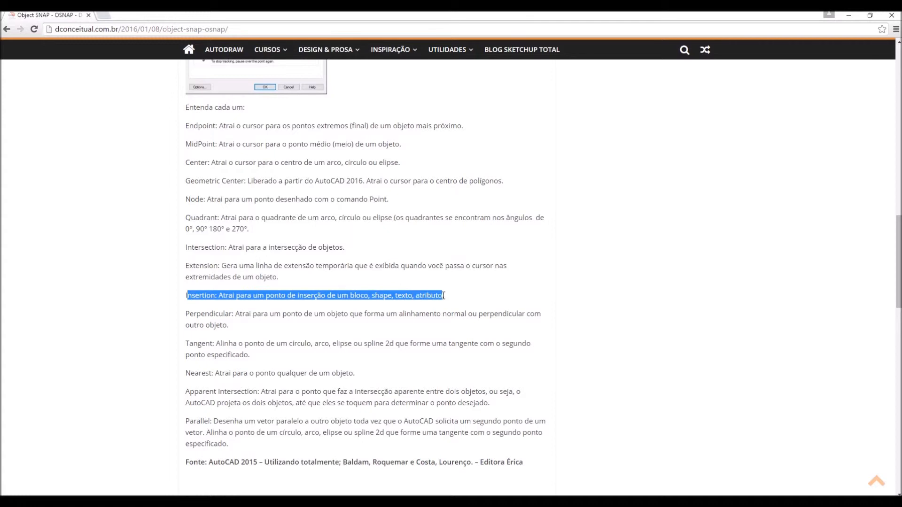
{"action": "left_click", "coordinate": [201, 380]}
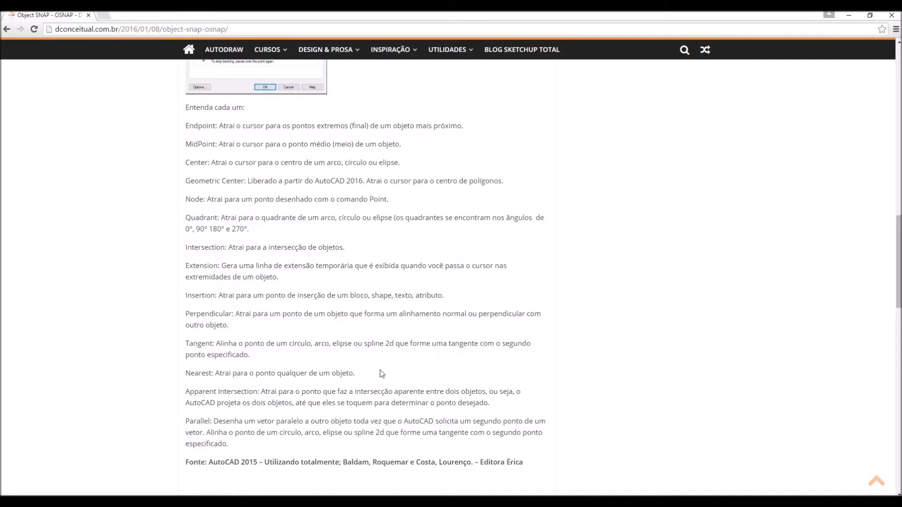
Return to AutoCAD and draw a diagonal line from just above the circle to a tangent point on its upper-right arc
{"action": "left_click", "coordinate": [848, 15]}
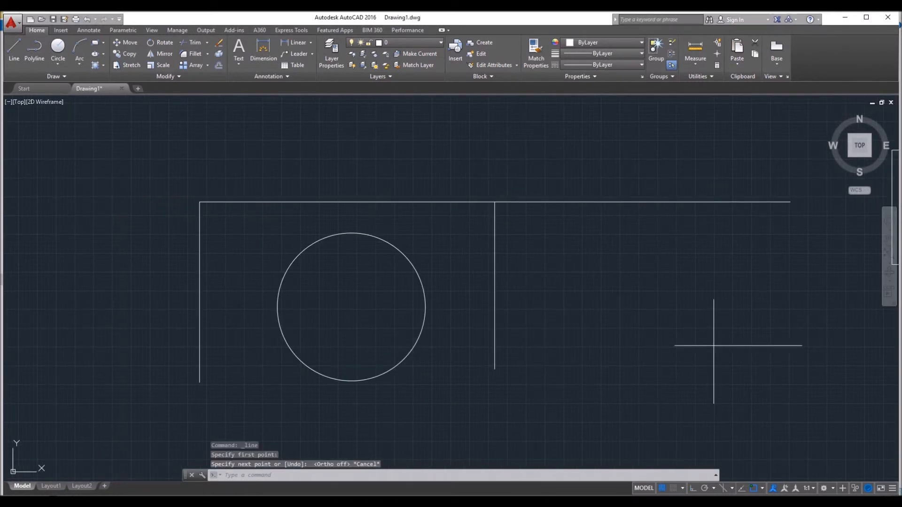
{"action": "left_click", "coordinate": [10, 47]}
{"action": "middle_click_drag", "start_coordinate": [398, 277], "coordinate": [339, 277]}
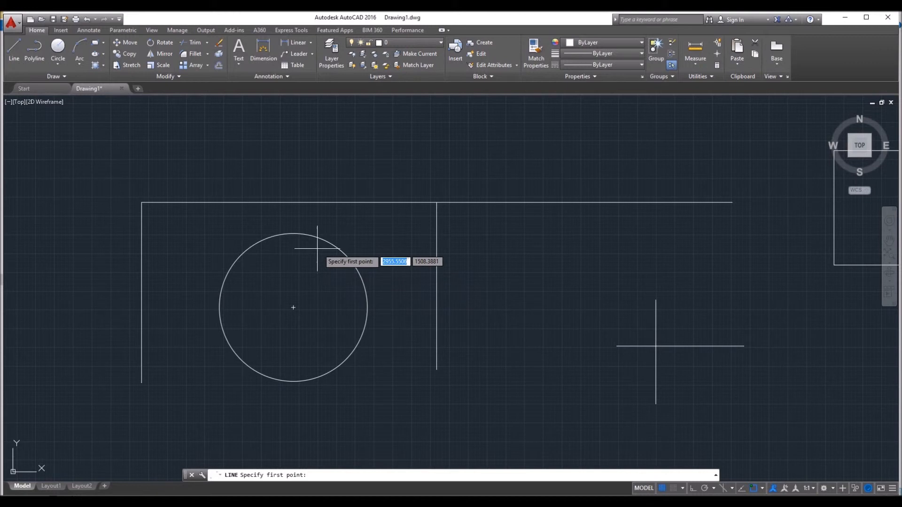
{"action": "left_click", "coordinate": [14, 50]}
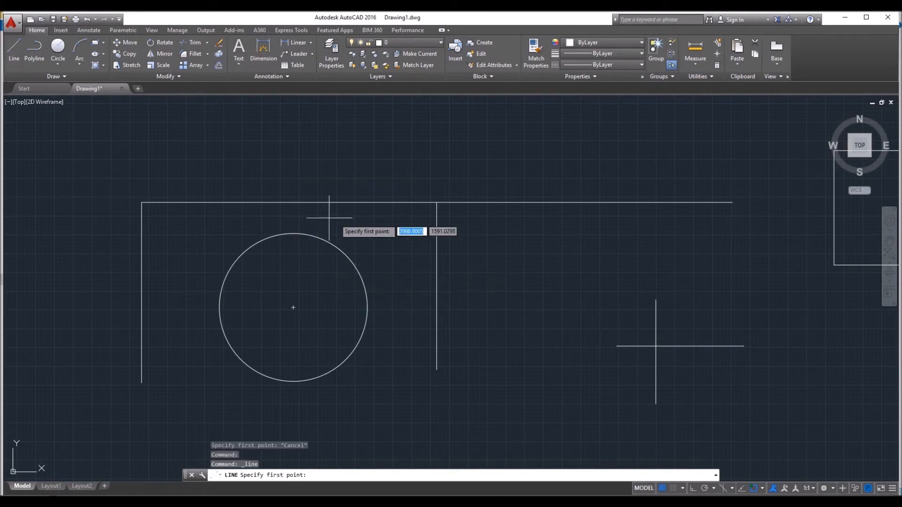
{"action": "left_click", "coordinate": [310, 212]}
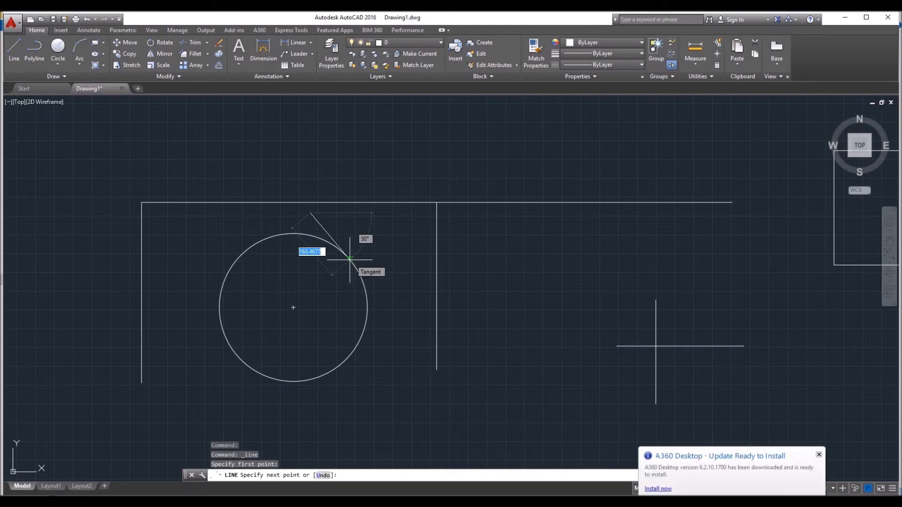
{"action": "left_click", "coordinate": [350, 258]}
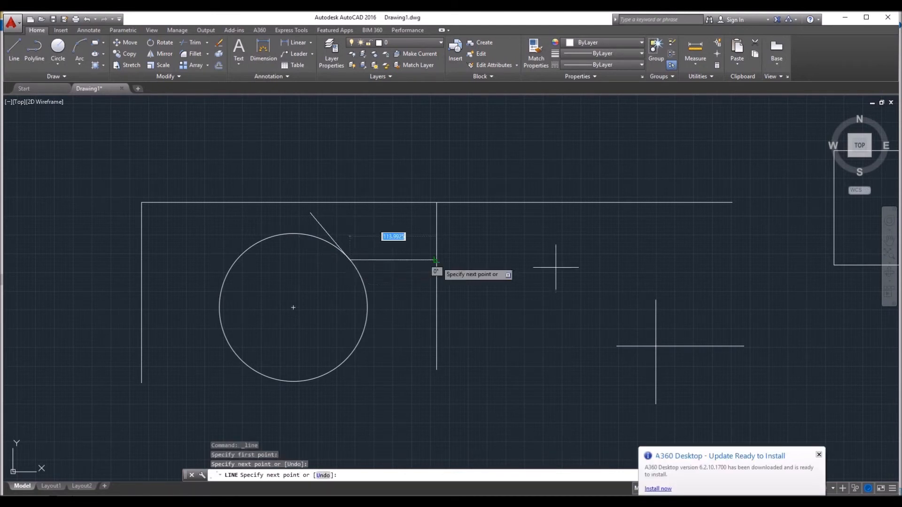
{"action": "key", "text": "Escape"}
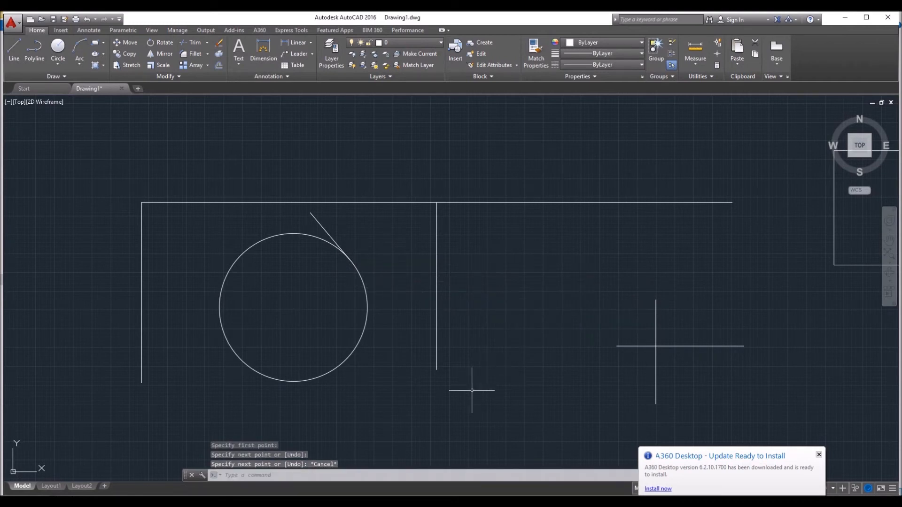
Highlight the Nearest snap description in the browser article and return to AutoCAD
{"action": "key", "text": "alt+Tab"}
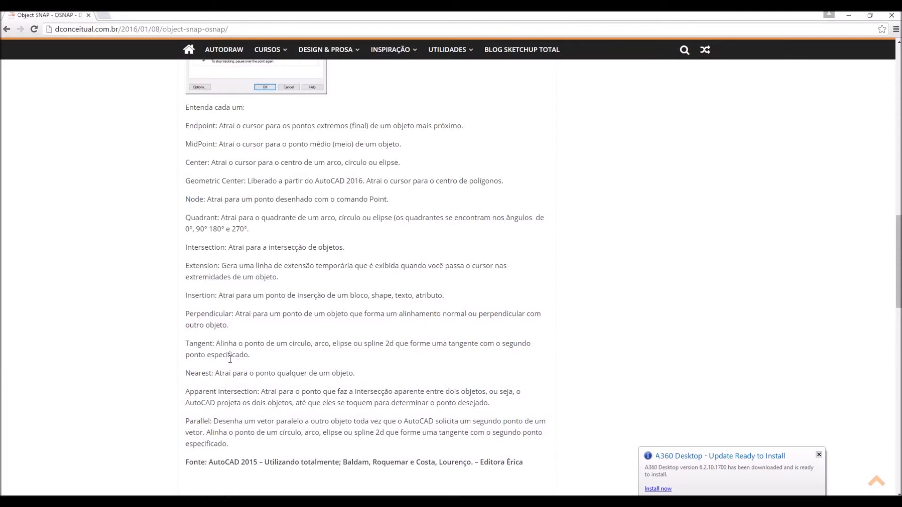
{"action": "left_click_drag", "start_coordinate": [193, 374], "coordinate": [343, 368]}
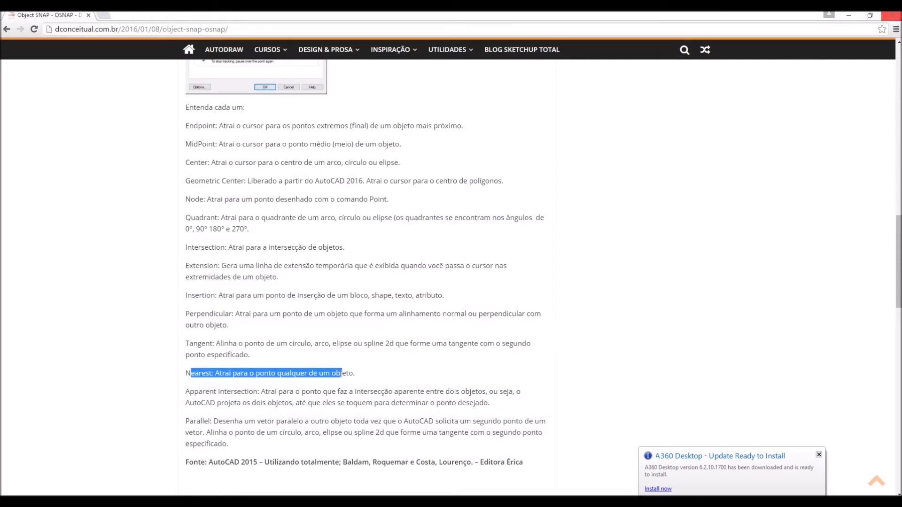
{"action": "left_click", "coordinate": [848, 15]}
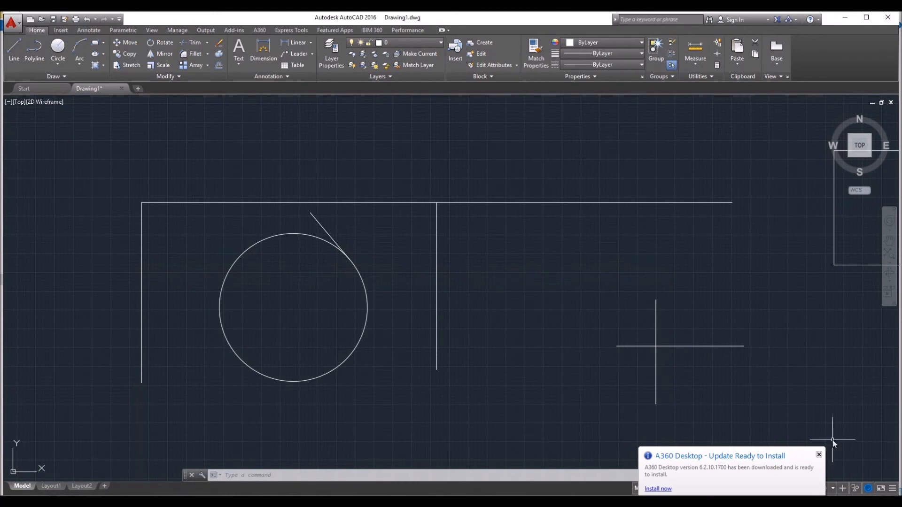
Dismiss the A360 Desktop update notification and turn on the Nearest object snap
{"action": "left_click", "coordinate": [816, 456]}
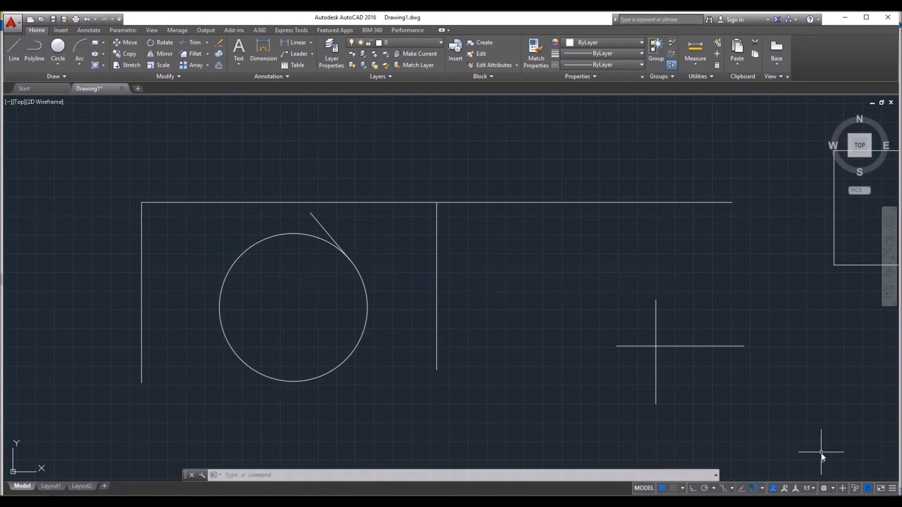
{"action": "left_click", "coordinate": [759, 488]}
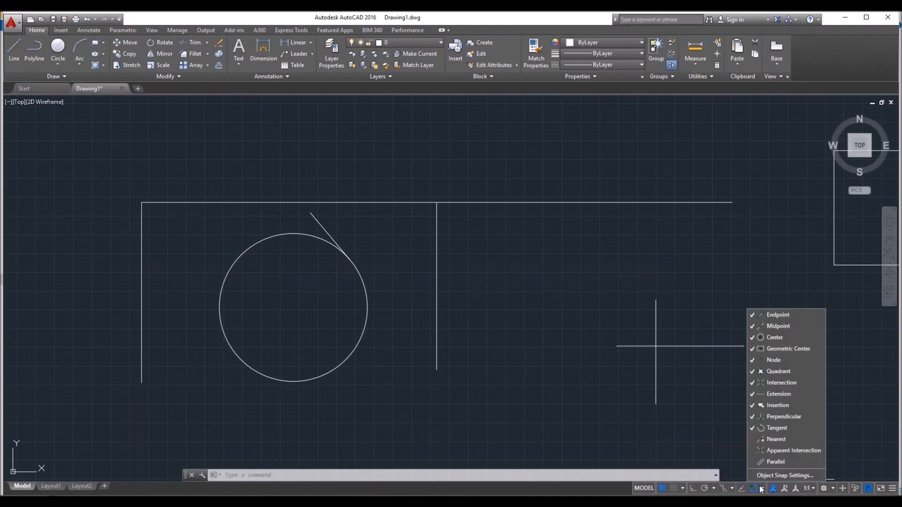
{"action": "left_click", "coordinate": [773, 439]}
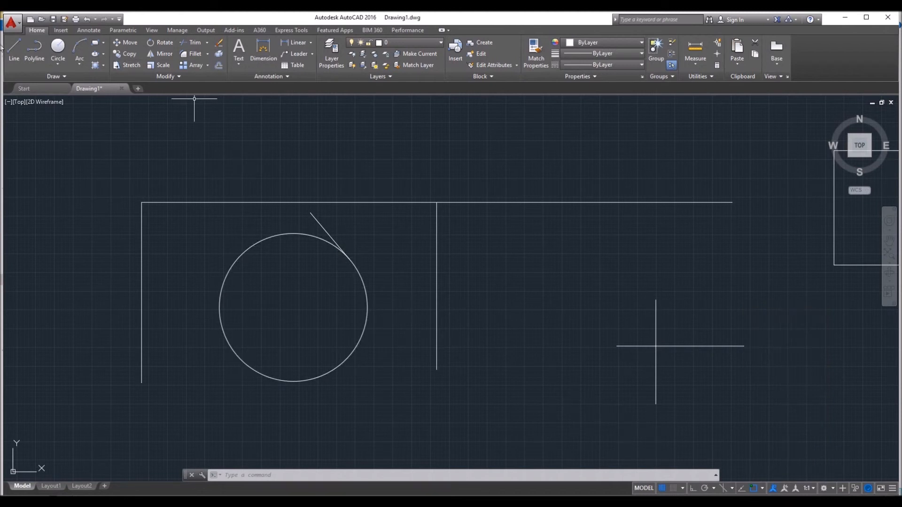
{"action": "left_click", "coordinate": [16, 49]}
{"action": "mouse_move", "coordinate": [262, 292]}
{"action": "middle_mouse_down"}
{"action": "mouse_move", "coordinate": [395, 294]}
{"action": "mouse_move", "coordinate": [384, 294]}
{"action": "middle_mouse_up"}
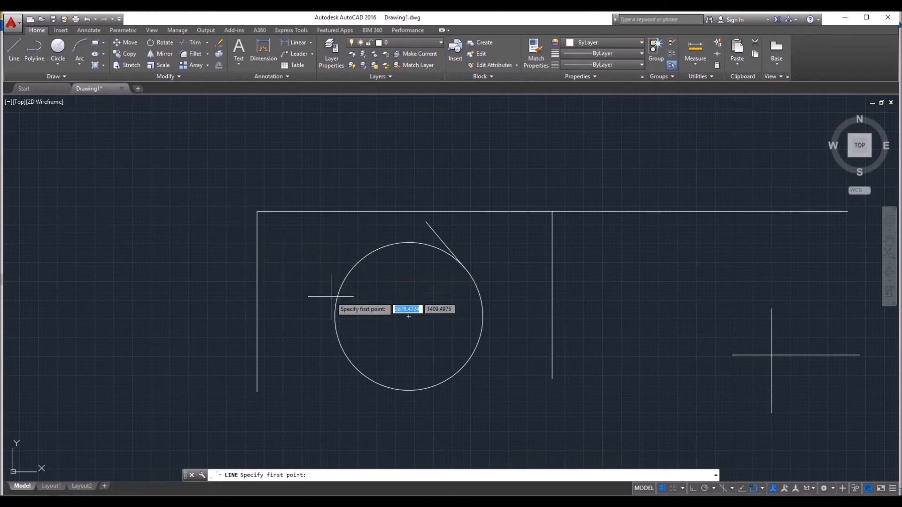
{"action": "left_click", "coordinate": [352, 264]}
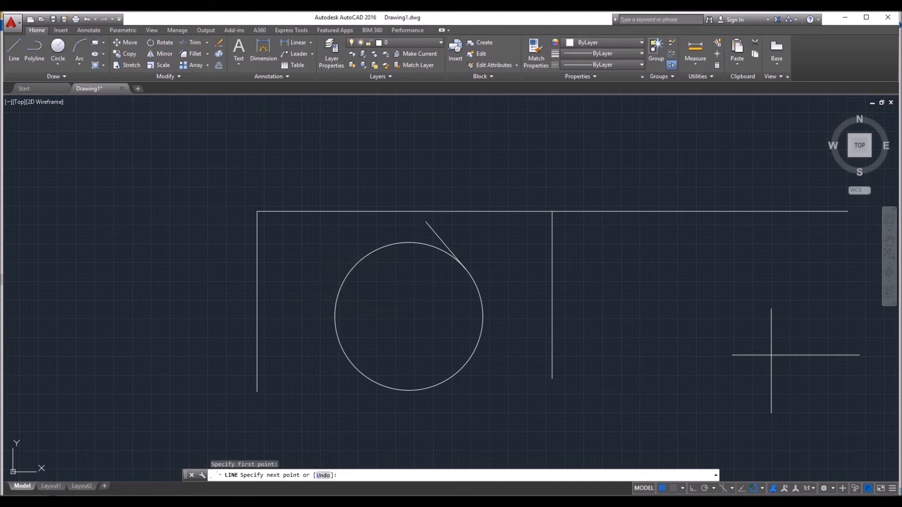
{"action": "key", "text": "Escape"}
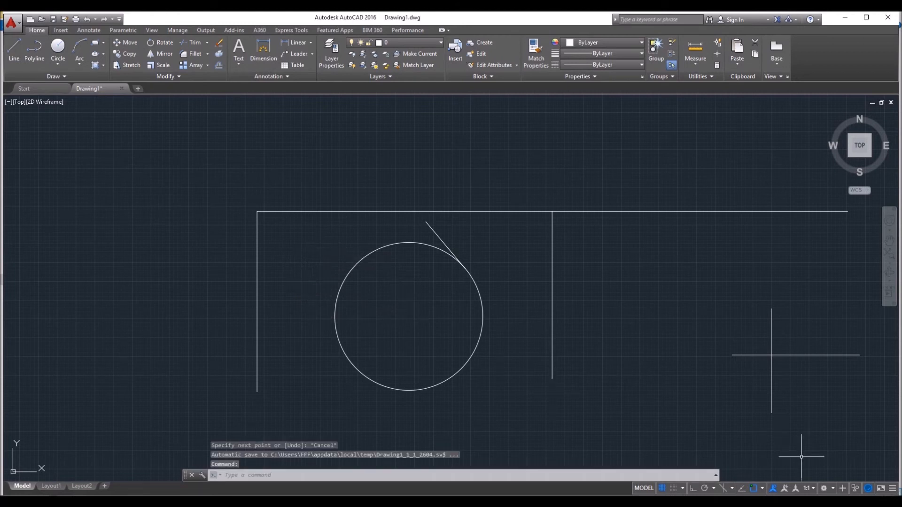
Draw a short diagonal line outward from an arbitrary point on the circle's upper-left arc using the Nearest snap
{"action": "left_click", "coordinate": [762, 488]}
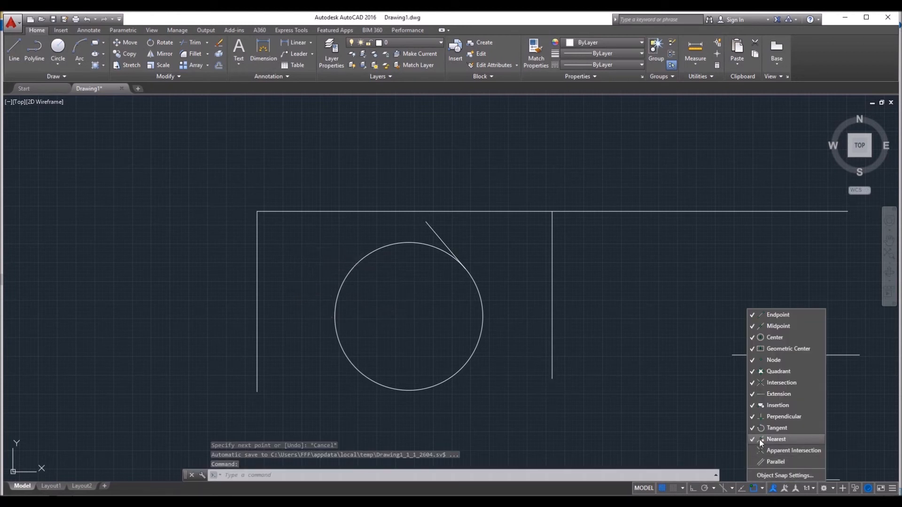
{"action": "left_click", "coordinate": [14, 49]}
{"action": "middle_click_drag", "start_coordinate": [503, 306], "coordinate": [383, 318]}
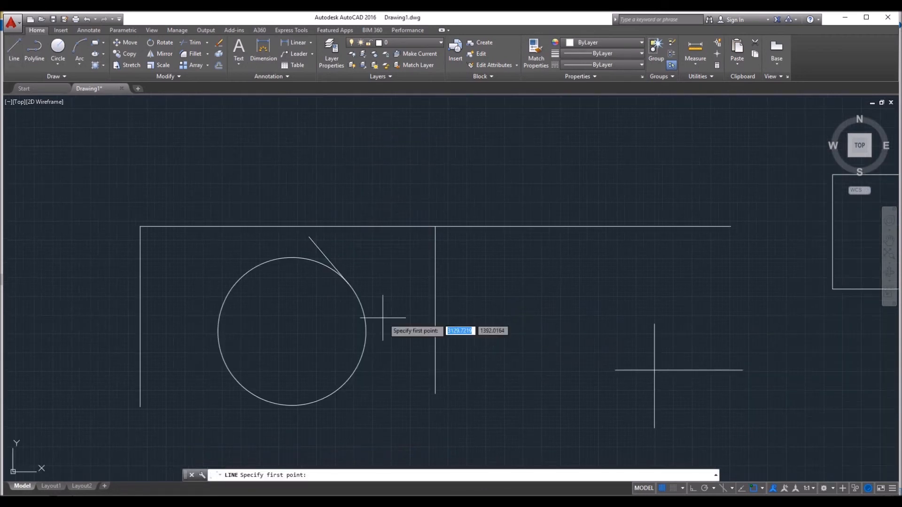
{"action": "left_click", "coordinate": [240, 276]}
{"action": "left_click", "coordinate": [212, 244]}
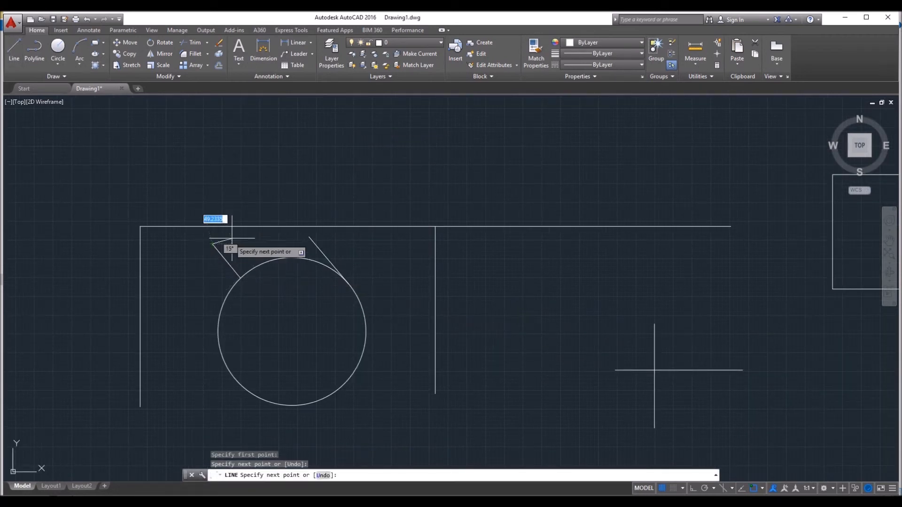
{"action": "key", "text": "Return"}
Draw a short diagonal line upward from an arbitrary point on the long horizontal line above the circle
{"action": "key", "text": "Return"}
{"action": "left_click", "coordinate": [289, 227]}
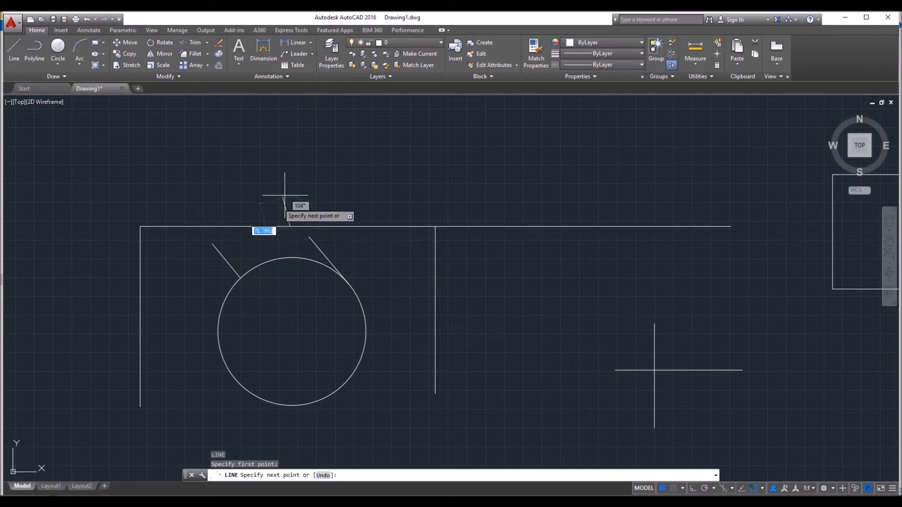
{"action": "left_click", "coordinate": [309, 173]}
{"action": "key", "text": "Return"}
{"action": "mouse_move", "coordinate": [234, 302]}
{"action": "middle_mouse_down"}
{"action": "mouse_move", "coordinate": [402, 248]}
{"action": "mouse_move", "coordinate": [216, 308]}
{"action": "middle_mouse_up"}
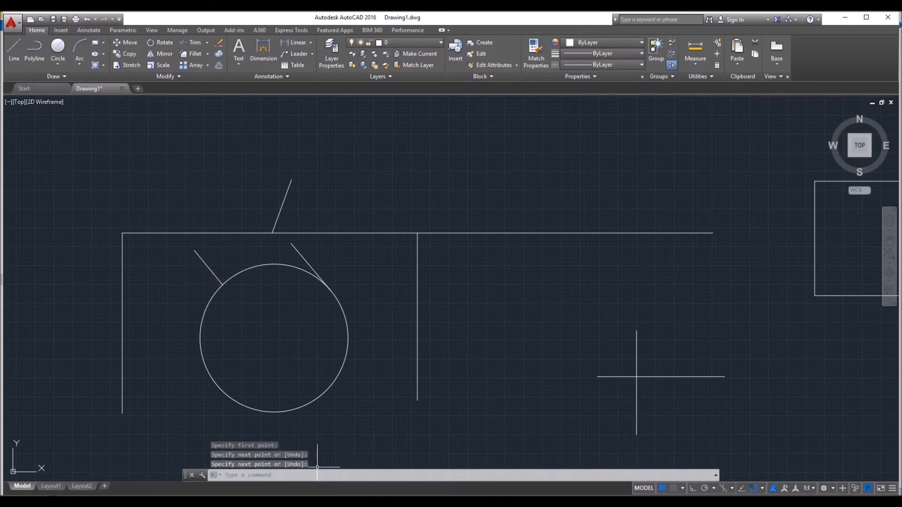
{"action": "left_click", "coordinate": [763, 489]}
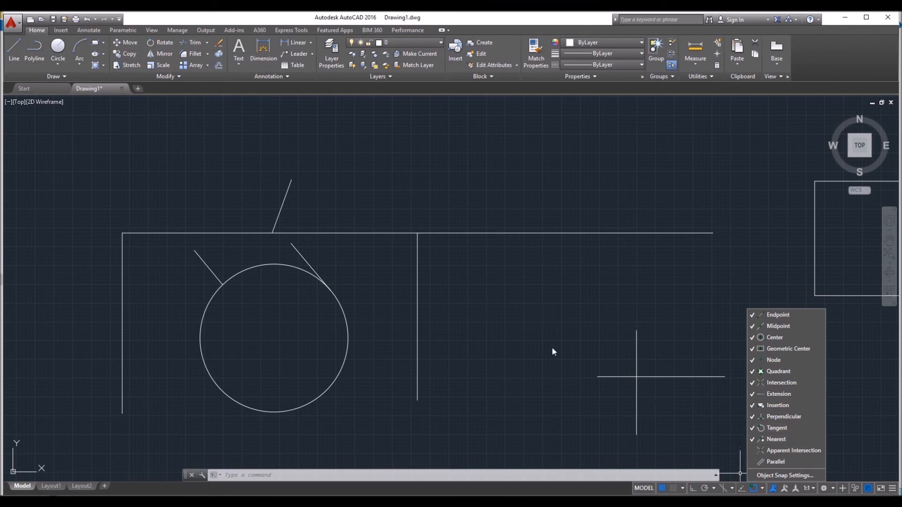
{"action": "left_click", "coordinate": [547, 309]}
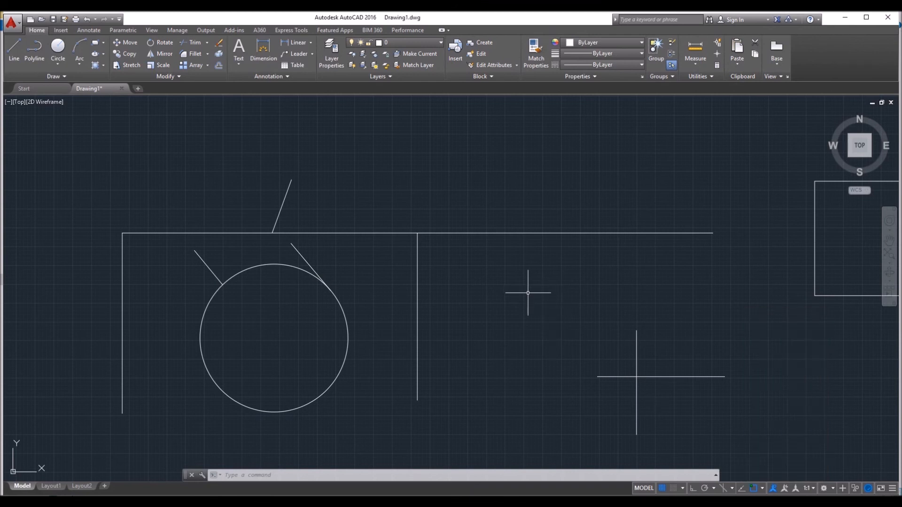